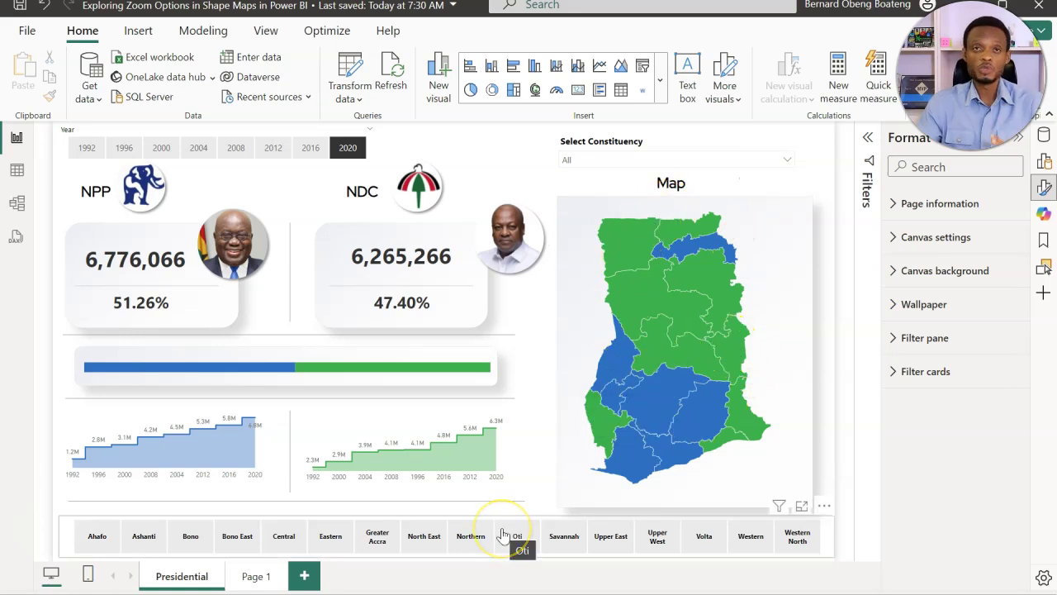
- Toggle the Northern region slicer on and off, then delete the existing region shape map
{"action": "left_click", "coordinate": [472, 538]}
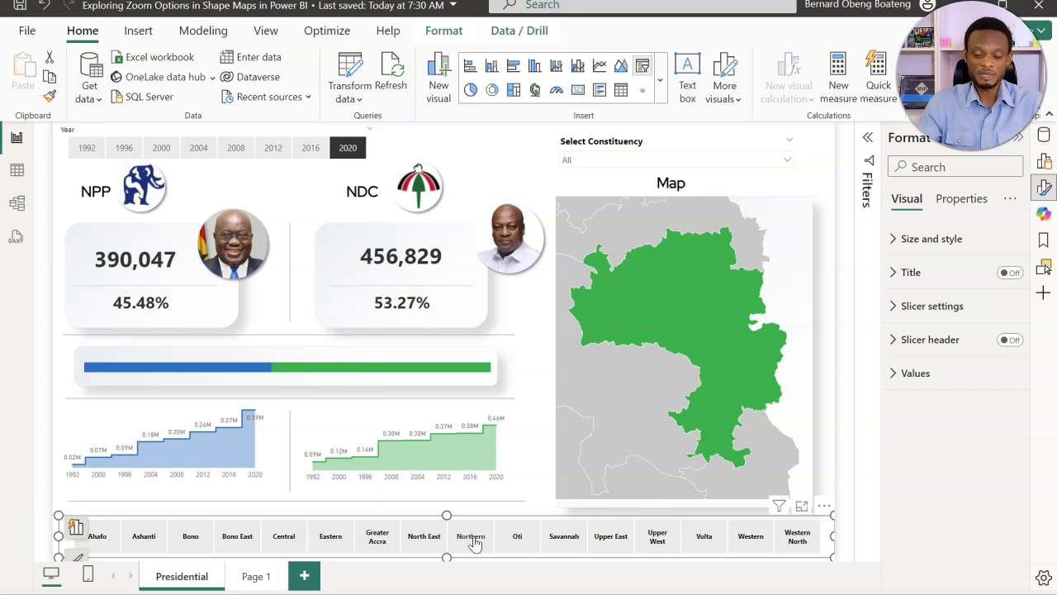
{"action": "left_click", "coordinate": [472, 537]}
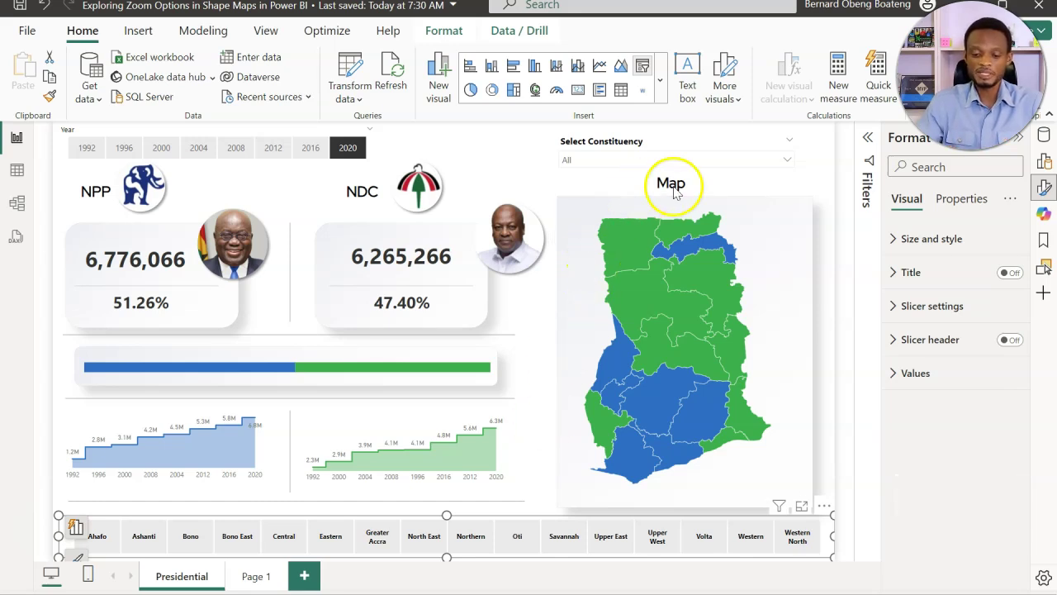
{"action": "mouse_move", "coordinate": [661, 291]}
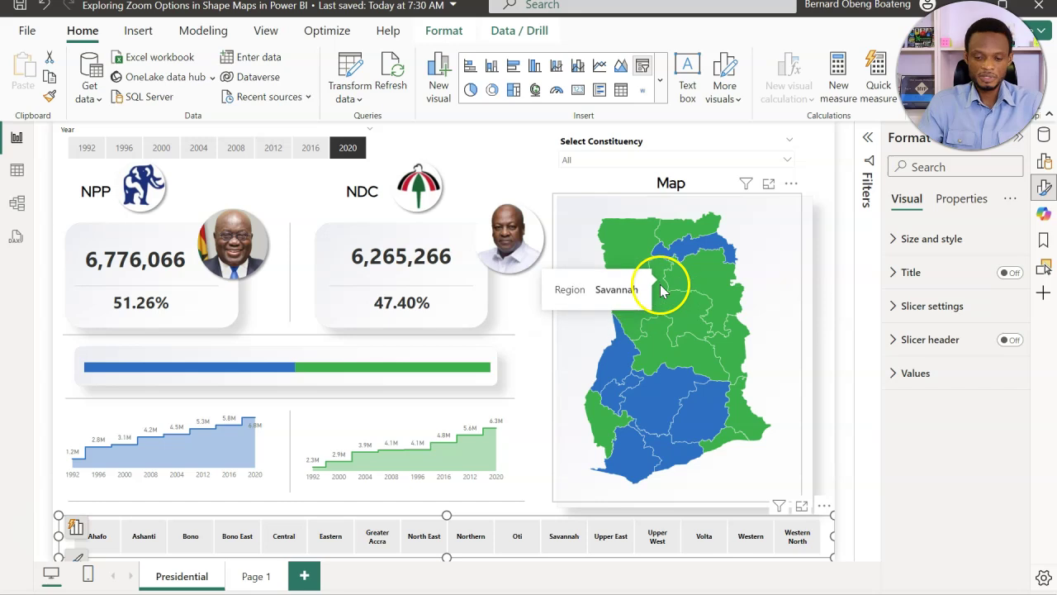
{"action": "left_click", "coordinate": [662, 198]}
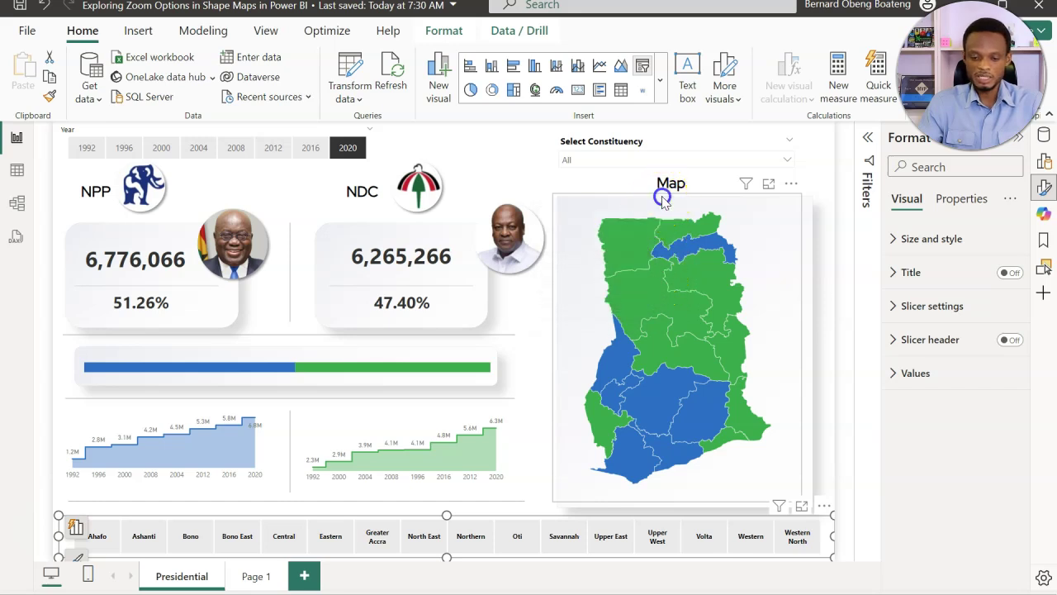
{"action": "key", "text": "Escape"}
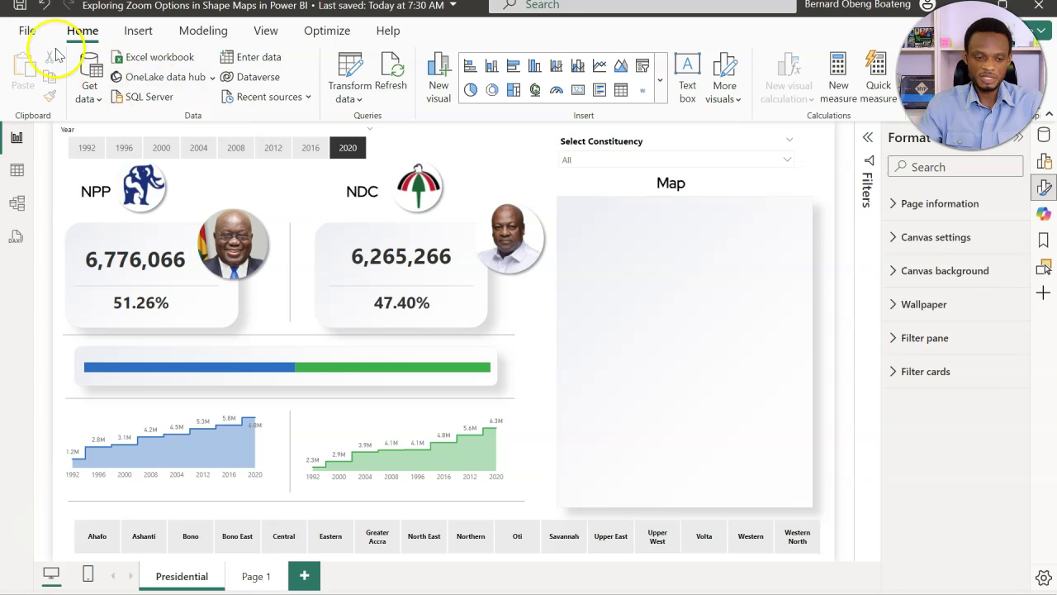
{"action": "left_click", "coordinate": [26, 32]}
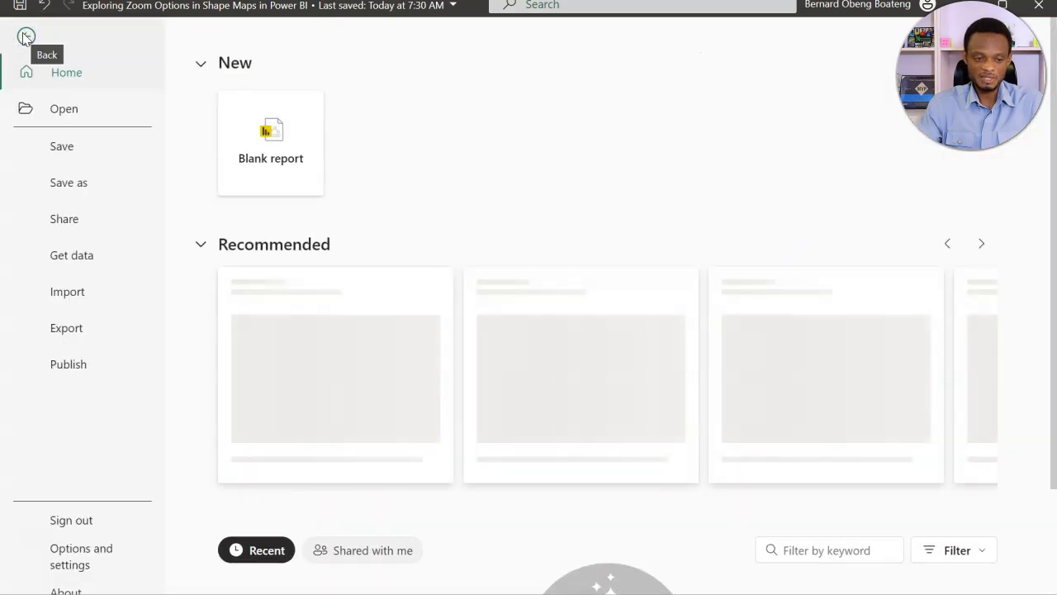
{"action": "left_click", "coordinate": [107, 561]}
{"action": "left_click", "coordinate": [255, 147]}
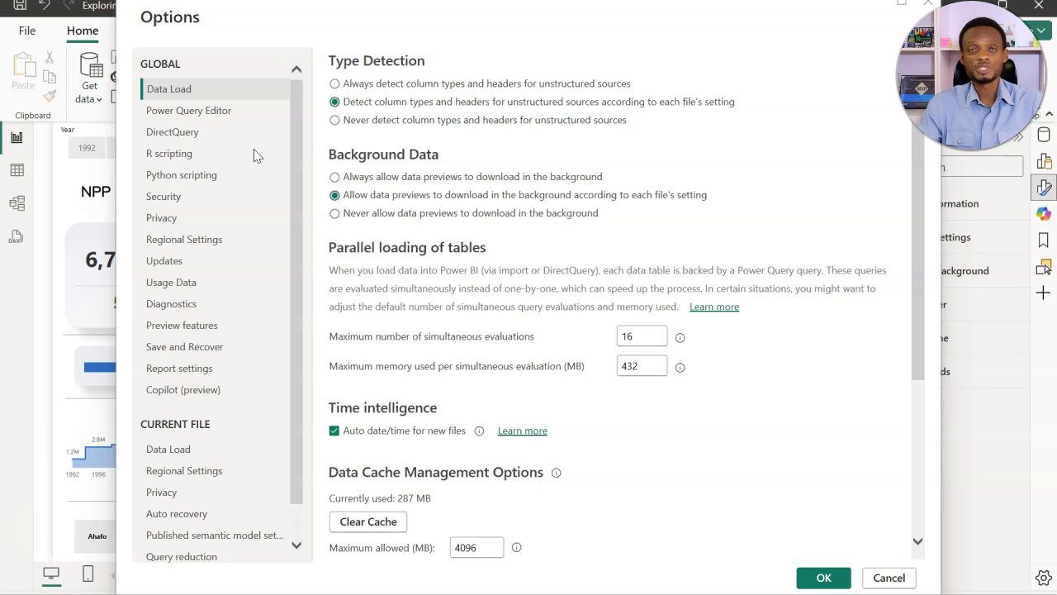
{"action": "left_click", "coordinate": [203, 324]}
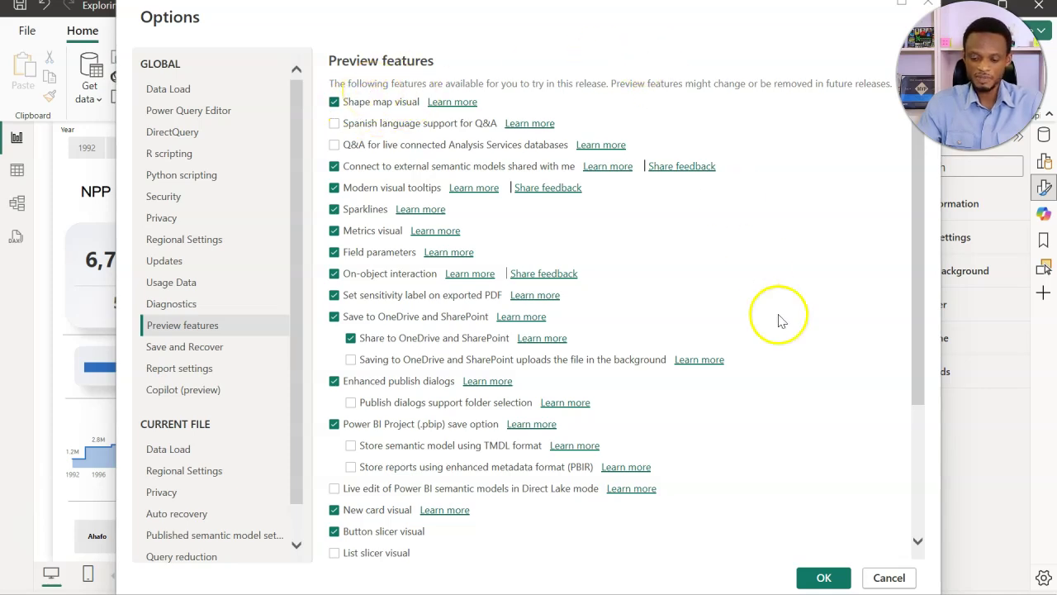
{"action": "left_click", "coordinate": [874, 579]}
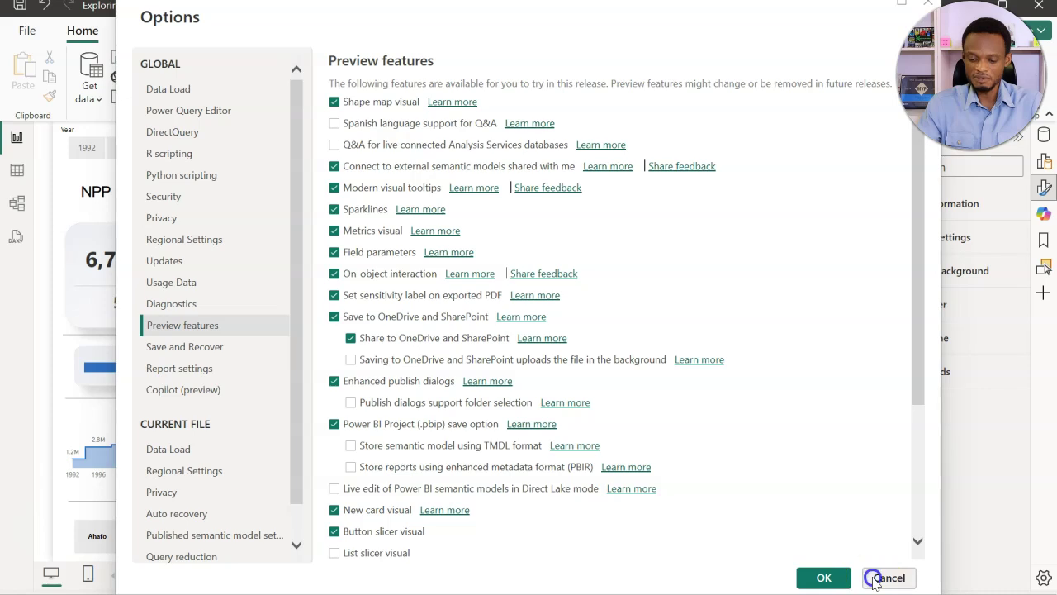
{"action": "left_click", "coordinate": [644, 254]}
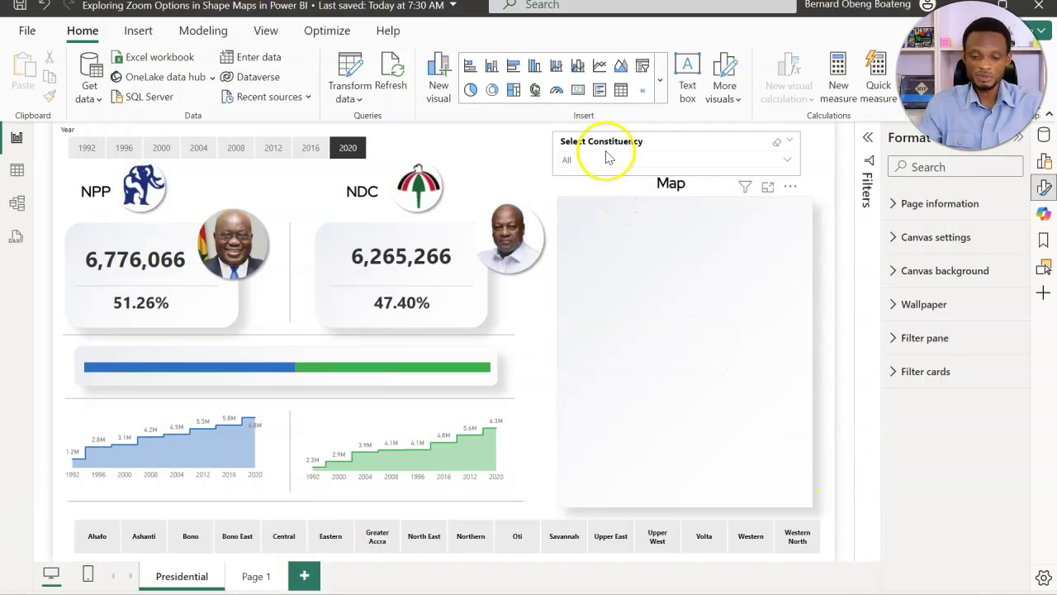
- Add a Shape map visual and stretch it to fill the Map area
{"action": "left_click", "coordinate": [660, 83]}
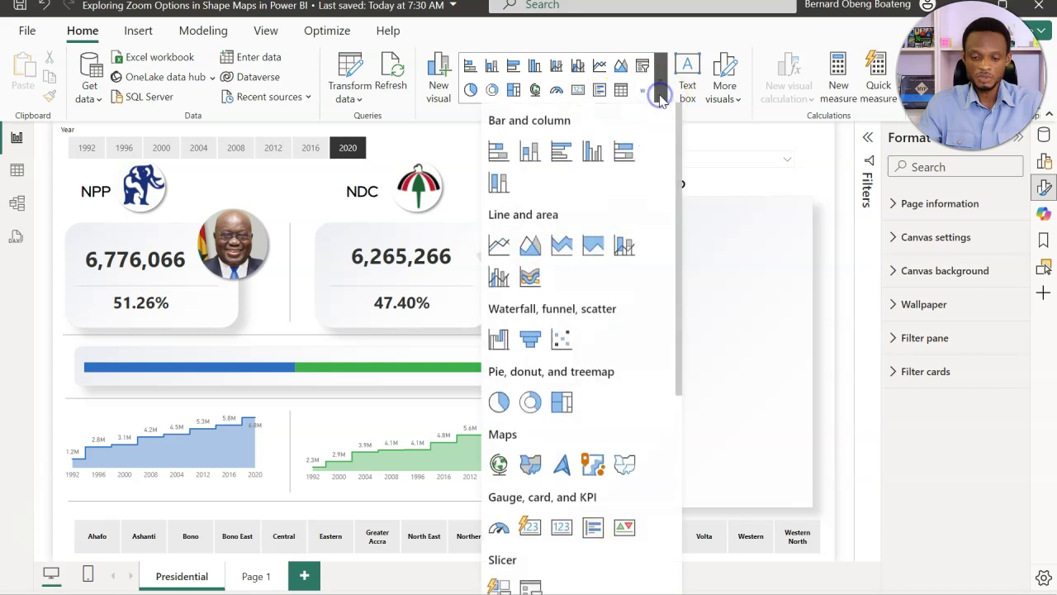
{"action": "scroll", "coordinate": [607, 388], "scroll_direction": "down", "scroll_amount": 3}
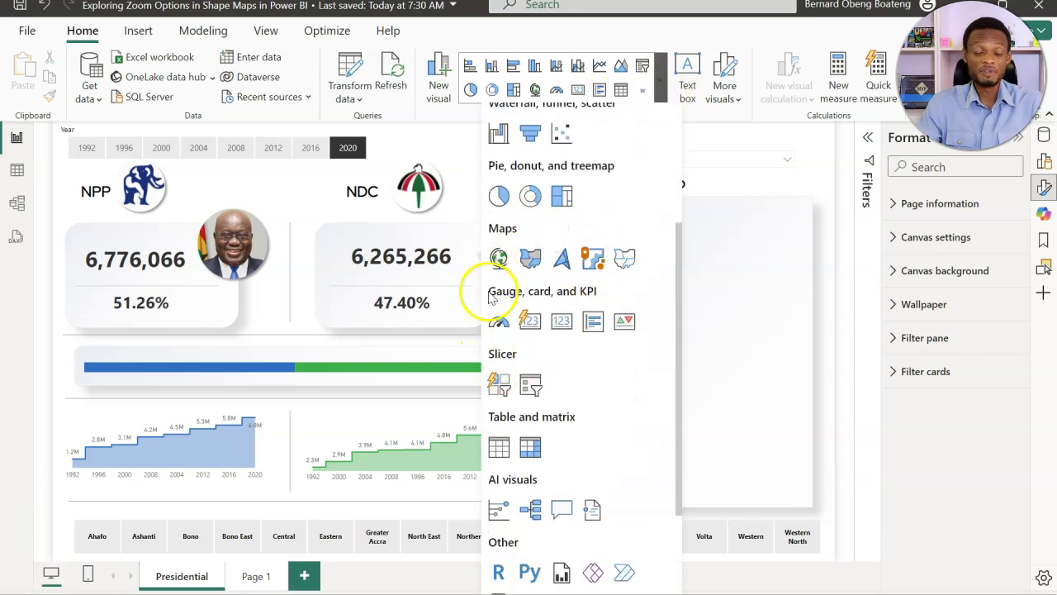
{"action": "left_click", "coordinate": [625, 261]}
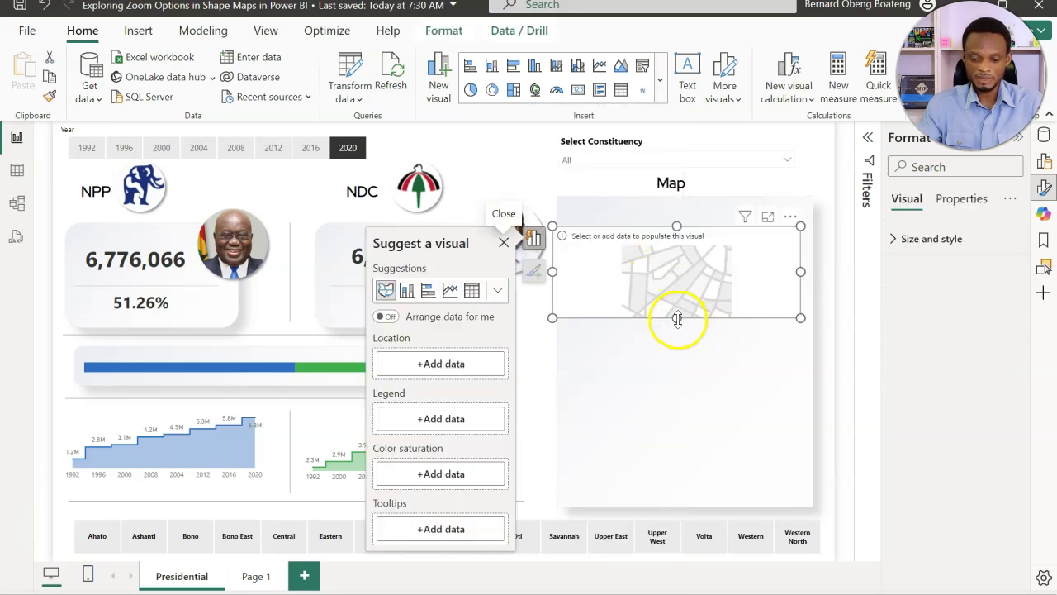
{"action": "left_click_drag", "start_coordinate": [678, 321], "coordinate": [700, 494]}
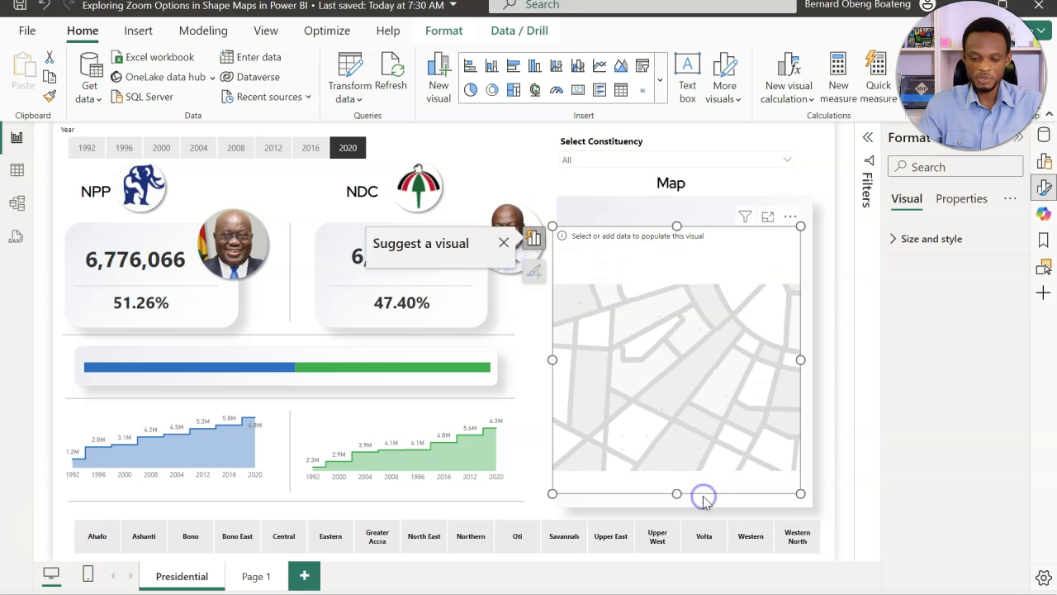
{"action": "left_click_drag", "start_coordinate": [677, 227], "coordinate": [677, 207]}
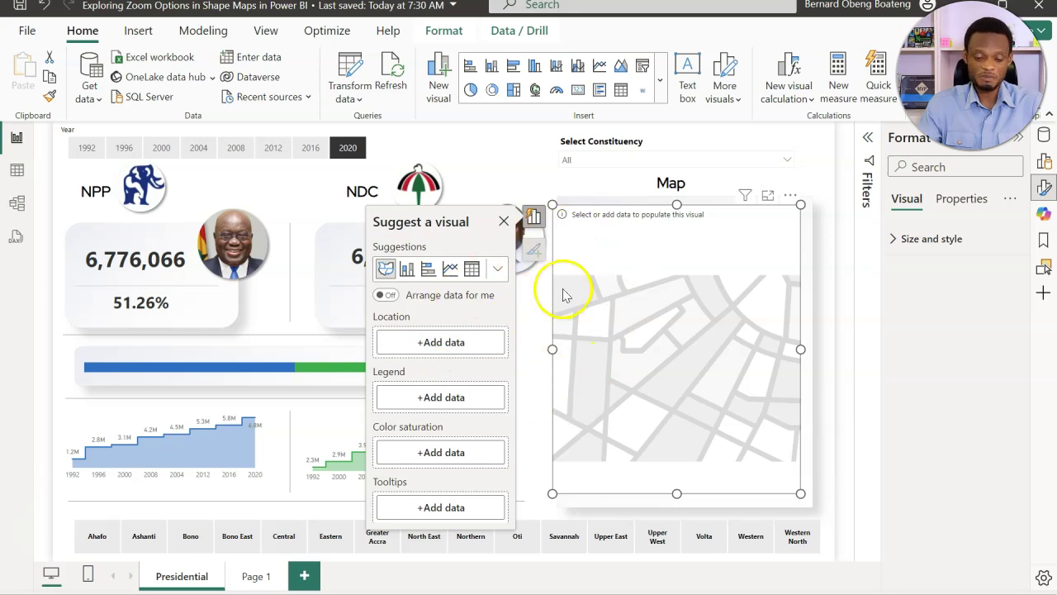
- Use Map_Lookup's Region as the shape map's Location field
{"action": "left_click", "coordinate": [467, 342]}
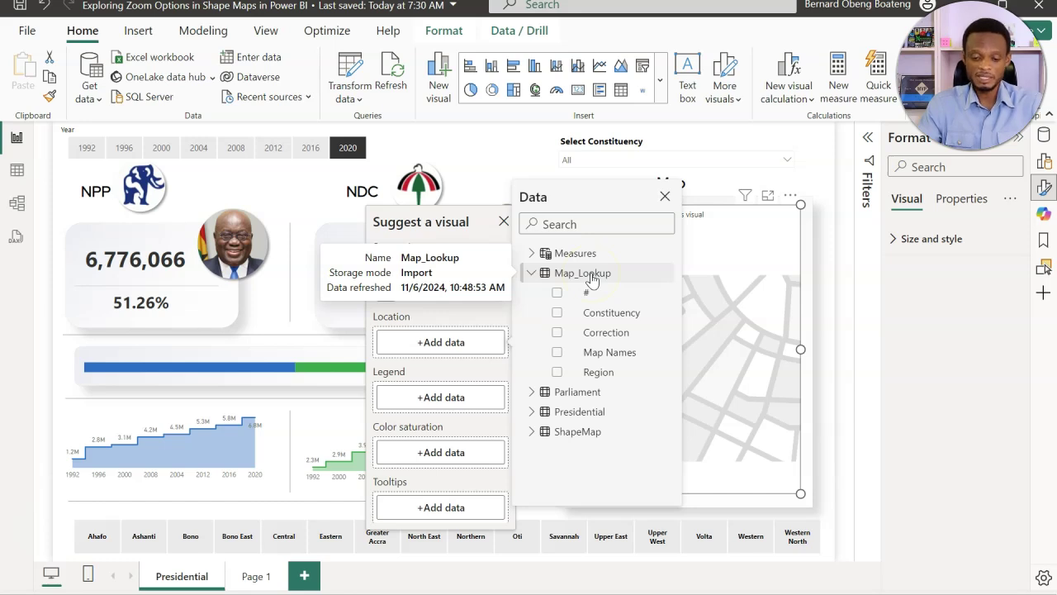
{"action": "left_click", "coordinate": [584, 275]}
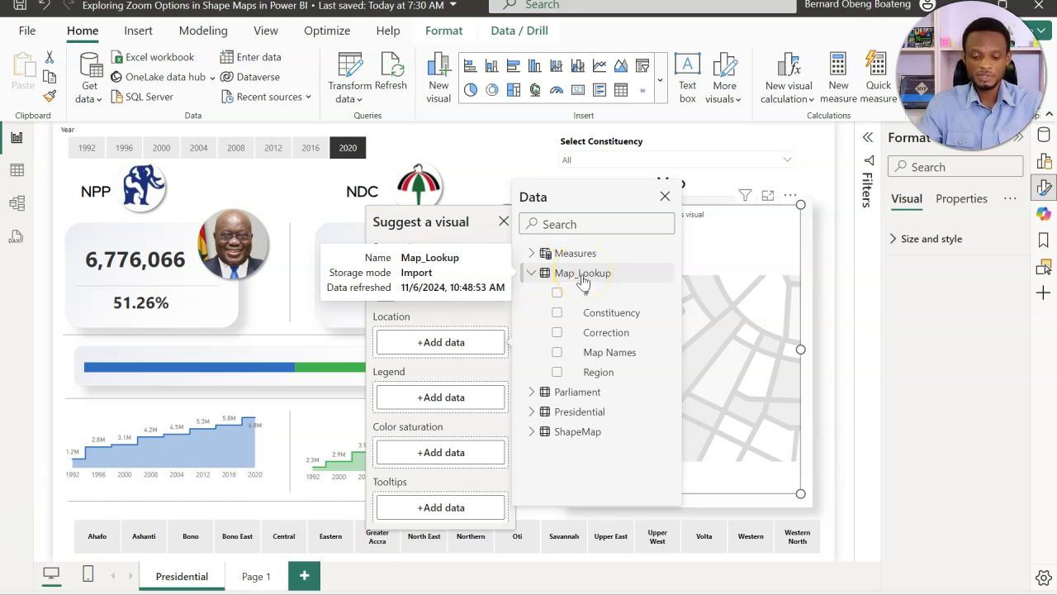
{"action": "left_click", "coordinate": [558, 373]}
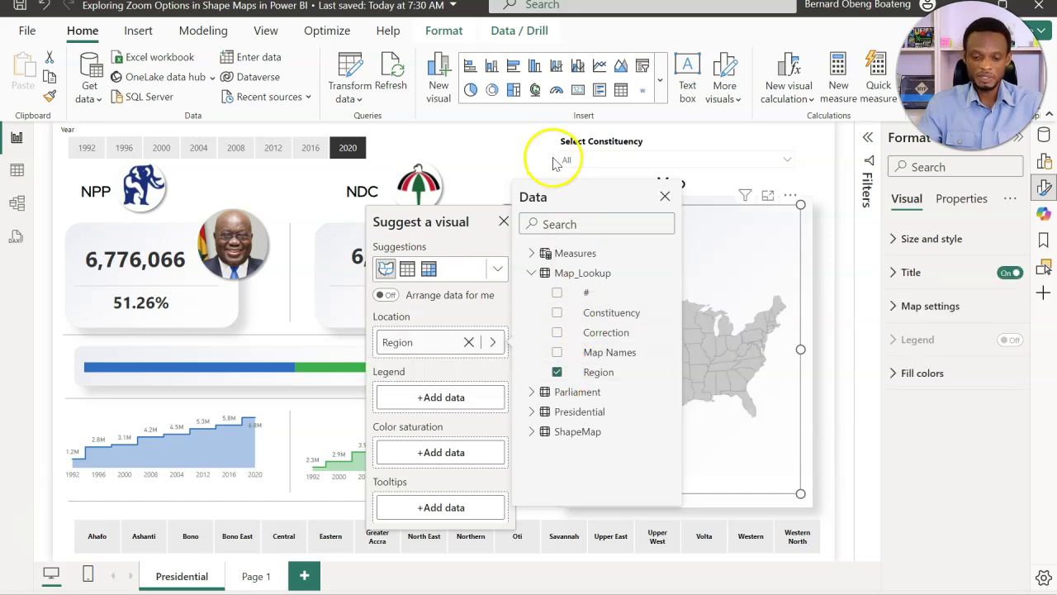
- Set the shape map's type to Custom map and load Ghana Map 16 Regions.json
{"action": "left_click", "coordinate": [496, 154]}
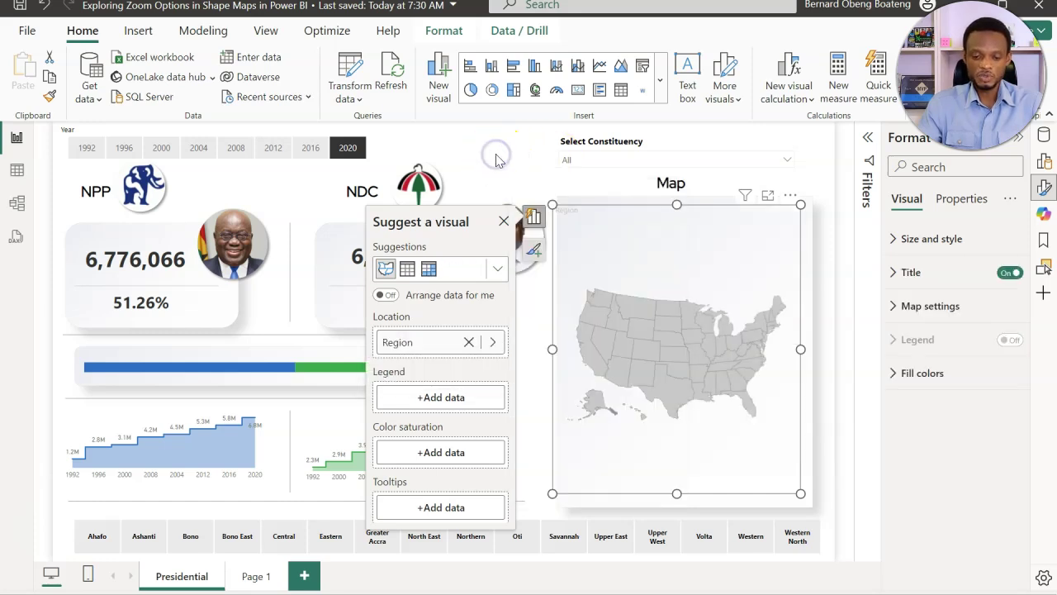
{"action": "left_click", "coordinate": [580, 225]}
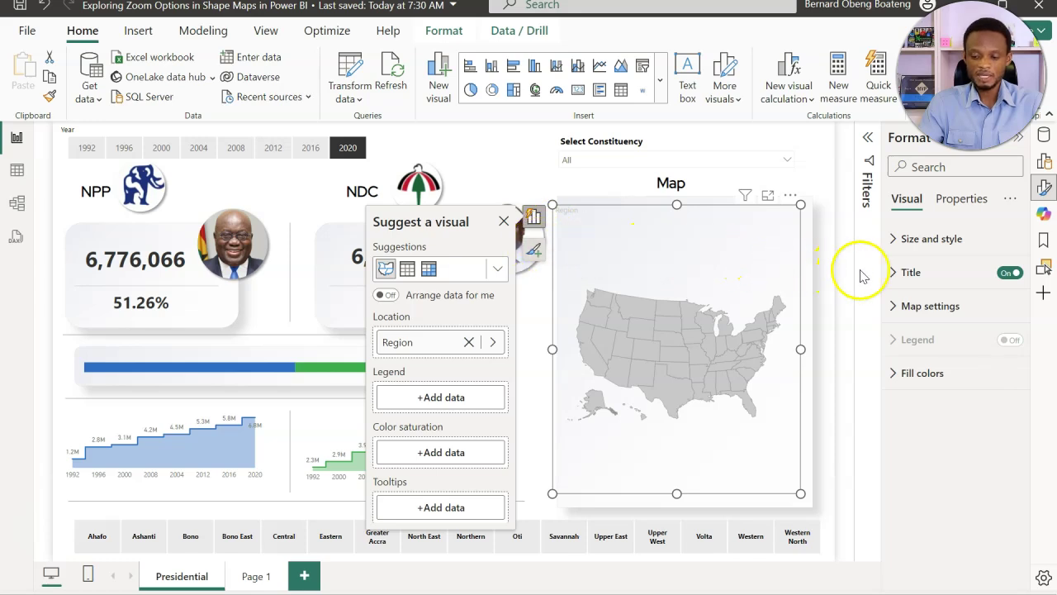
{"action": "left_click", "coordinate": [897, 319]}
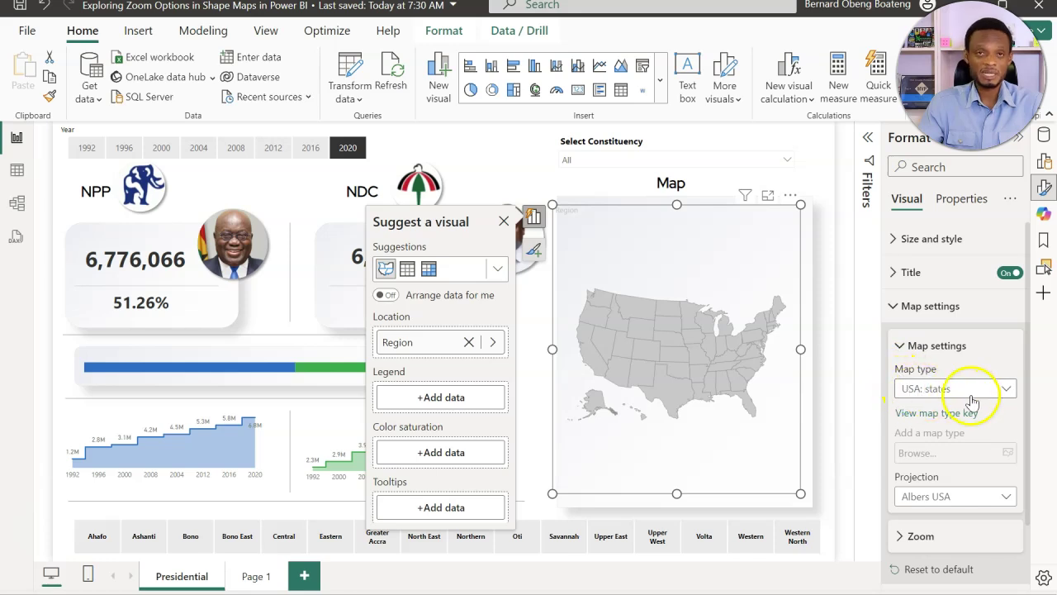
{"action": "left_click", "coordinate": [920, 396]}
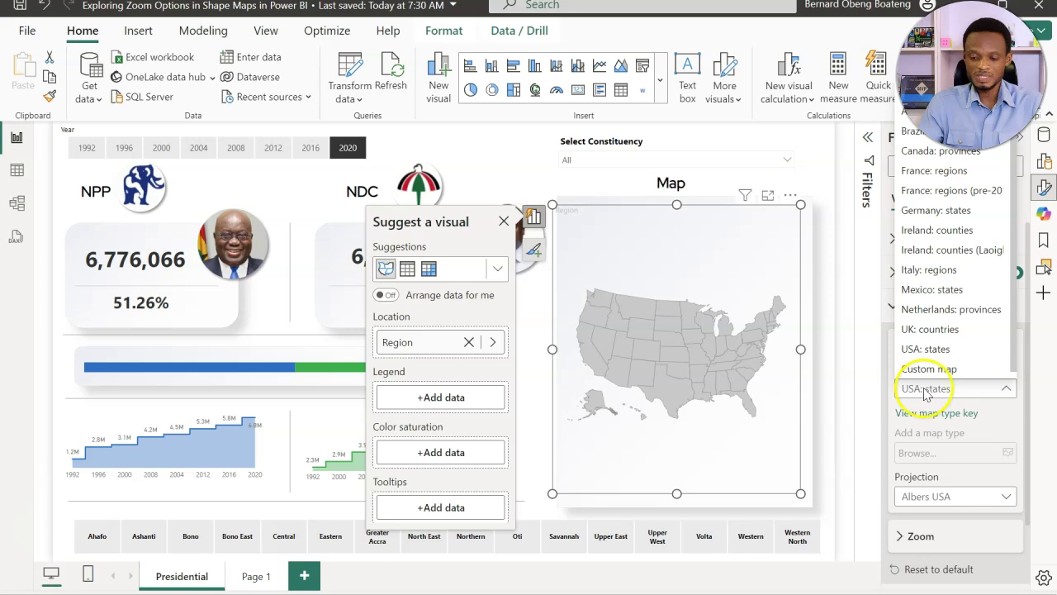
{"action": "left_click", "coordinate": [929, 369]}
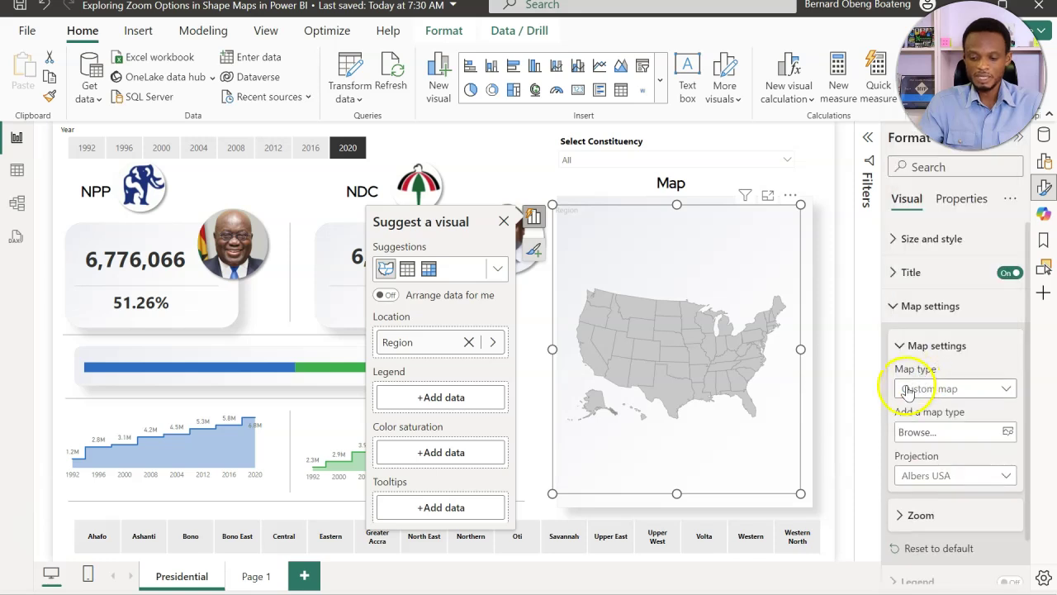
{"action": "left_click", "coordinate": [950, 433]}
{"action": "double_click", "coordinate": [340, 129]}
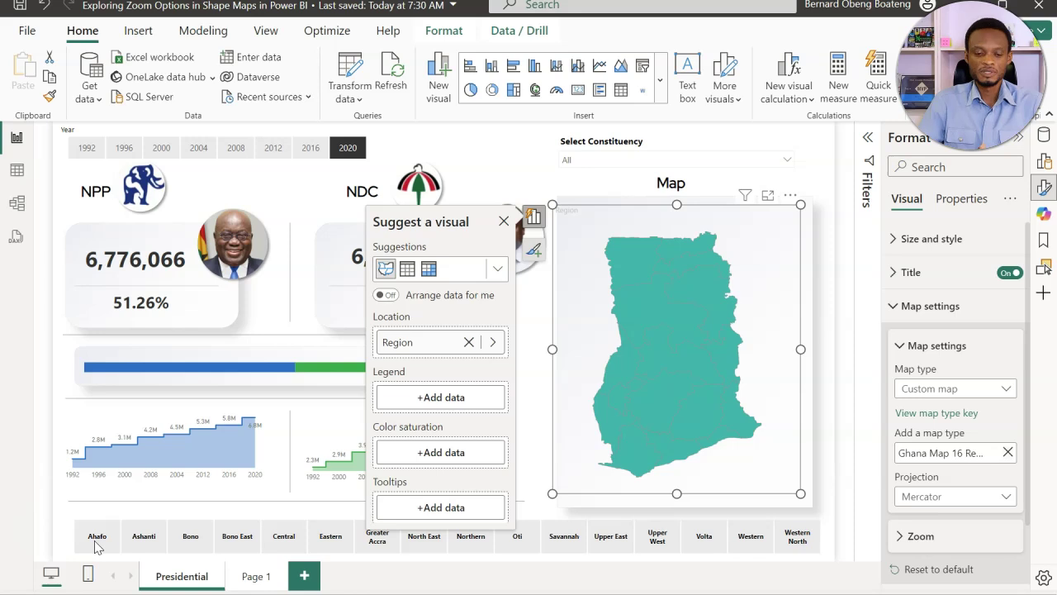
- Open the Map Colour measure in the Measures table and commit its DAX formula
{"action": "left_click", "coordinate": [512, 185]}
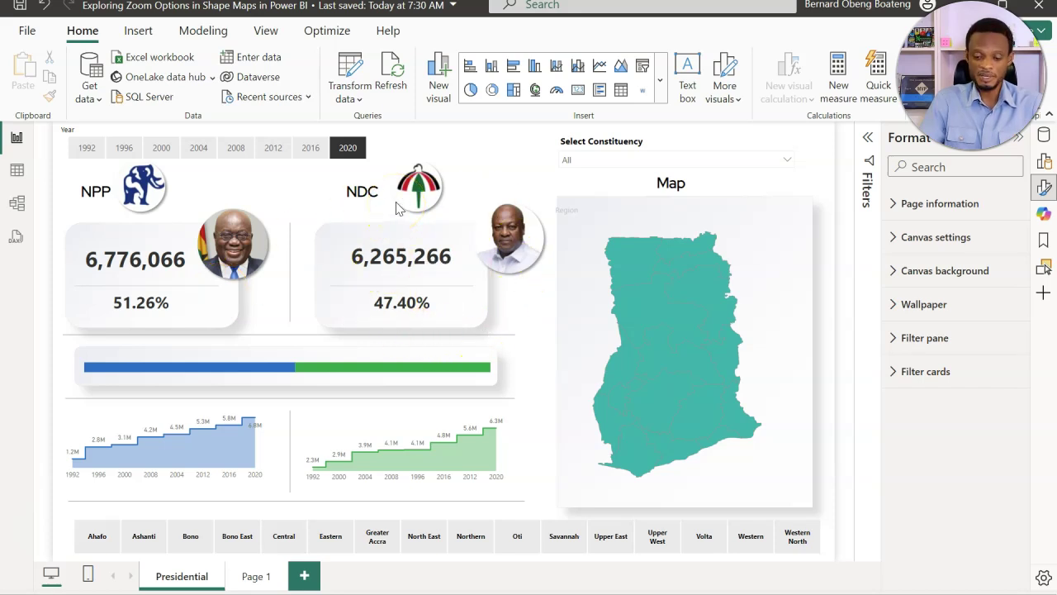
{"action": "left_click", "coordinate": [657, 210]}
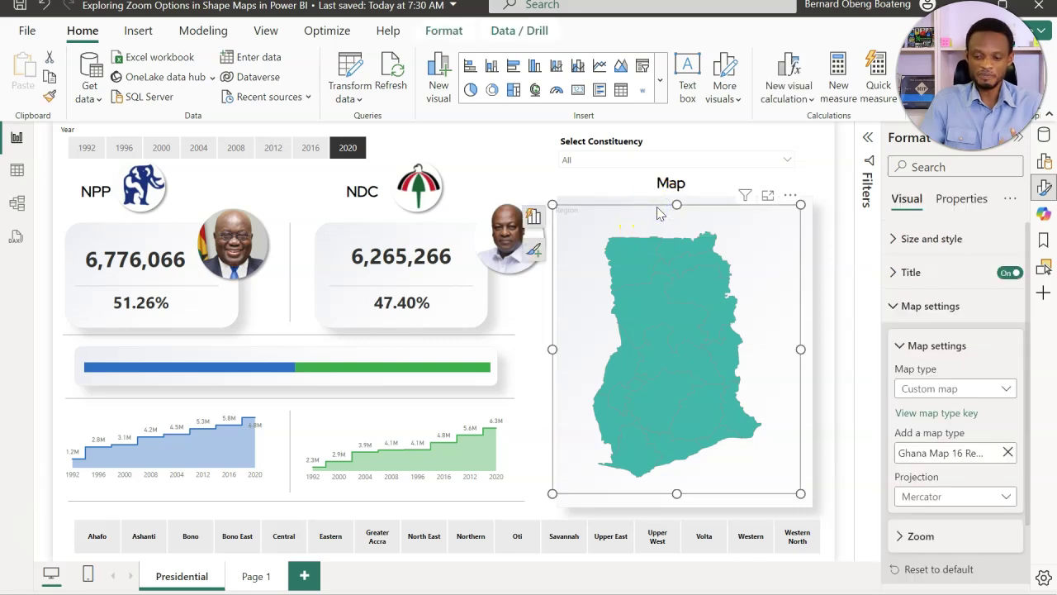
{"action": "left_click", "coordinate": [1043, 162]}
{"action": "left_click", "coordinate": [1044, 136]}
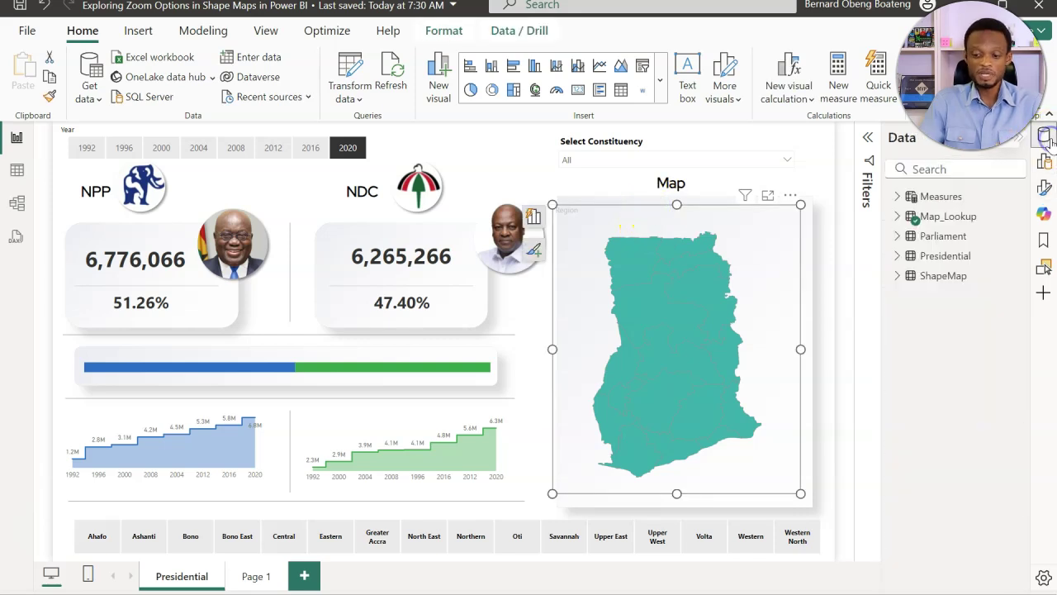
{"action": "left_click", "coordinate": [902, 197]}
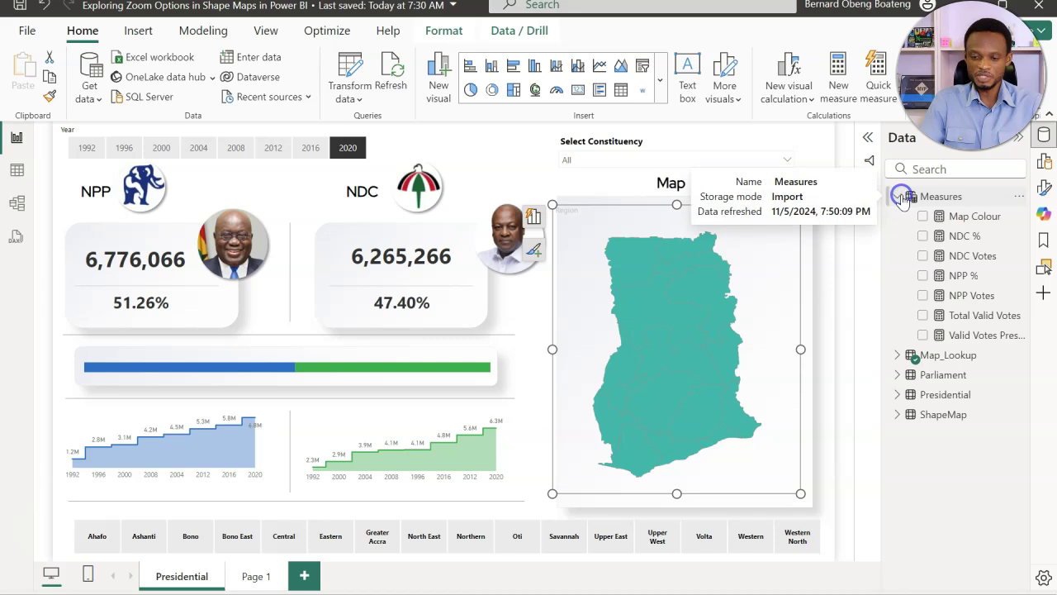
{"action": "left_click", "coordinate": [958, 216]}
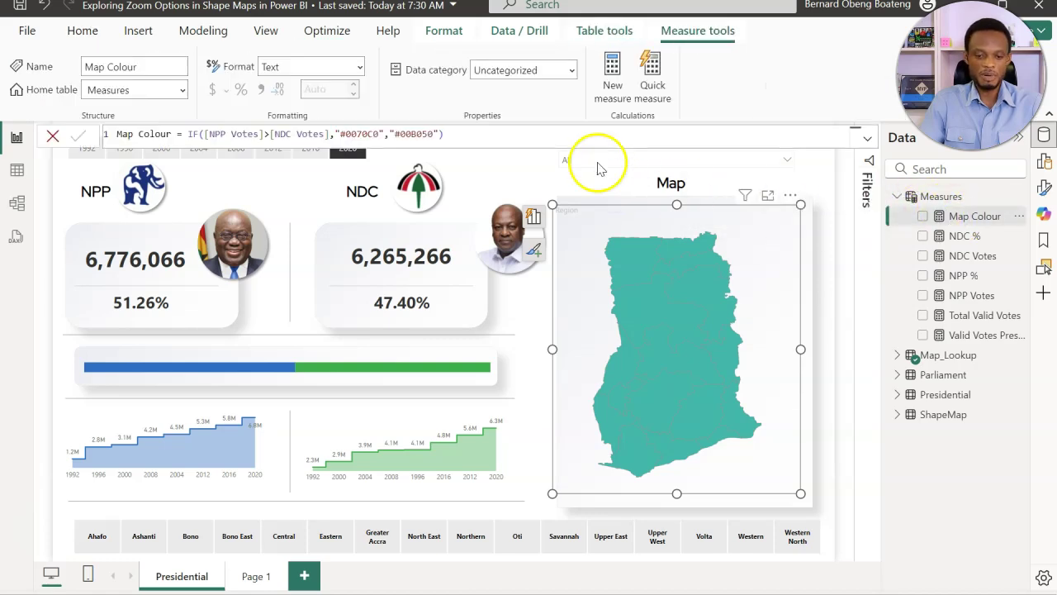
{"action": "left_click", "coordinate": [573, 133]}
{"action": "scroll", "coordinate": [575, 135], "scroll_direction": "up", "scroll_amount": 3}
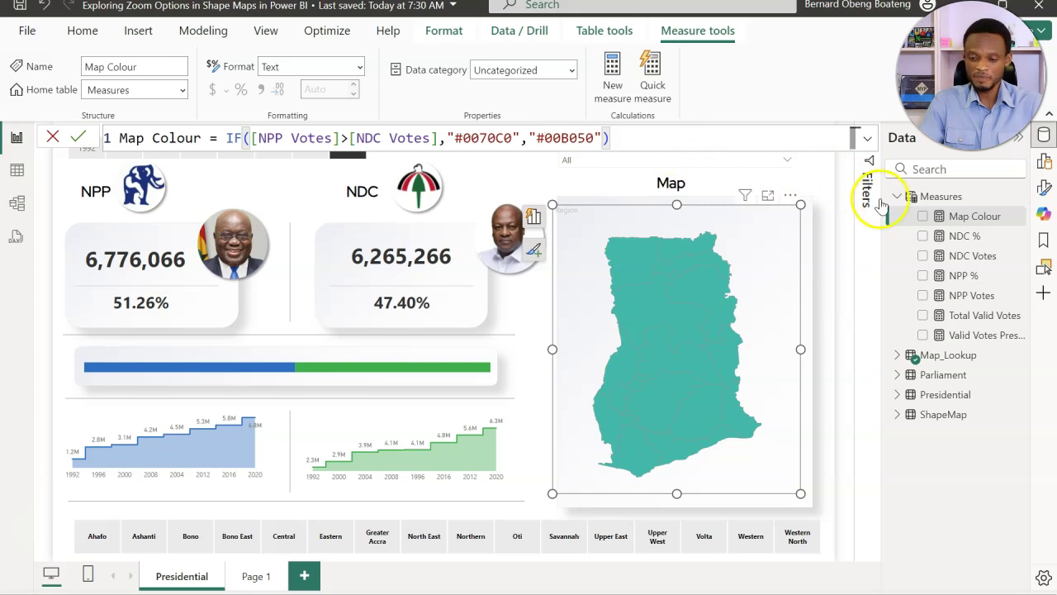
{"action": "left_click", "coordinate": [583, 207]}
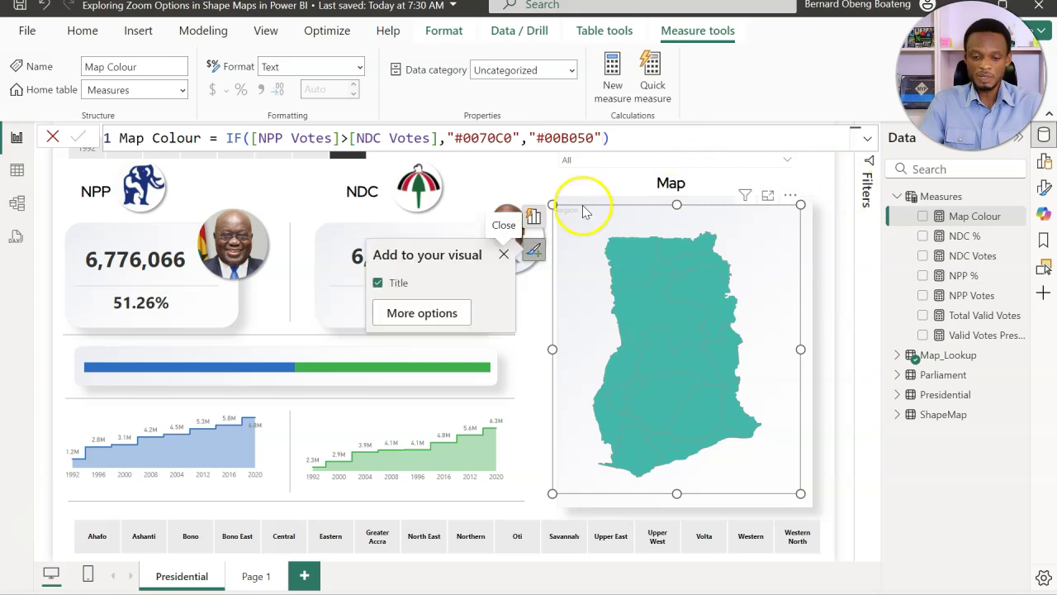
- Open conditional formatting for the map's Default fill colour under Fill colors
{"action": "left_click", "coordinate": [446, 311]}
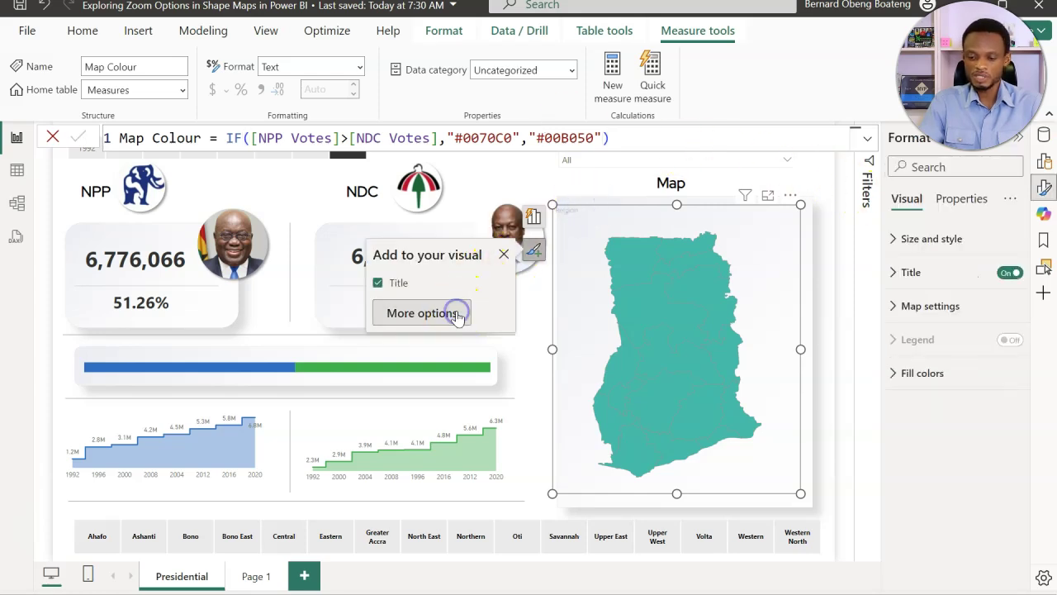
{"action": "left_click", "coordinate": [893, 376]}
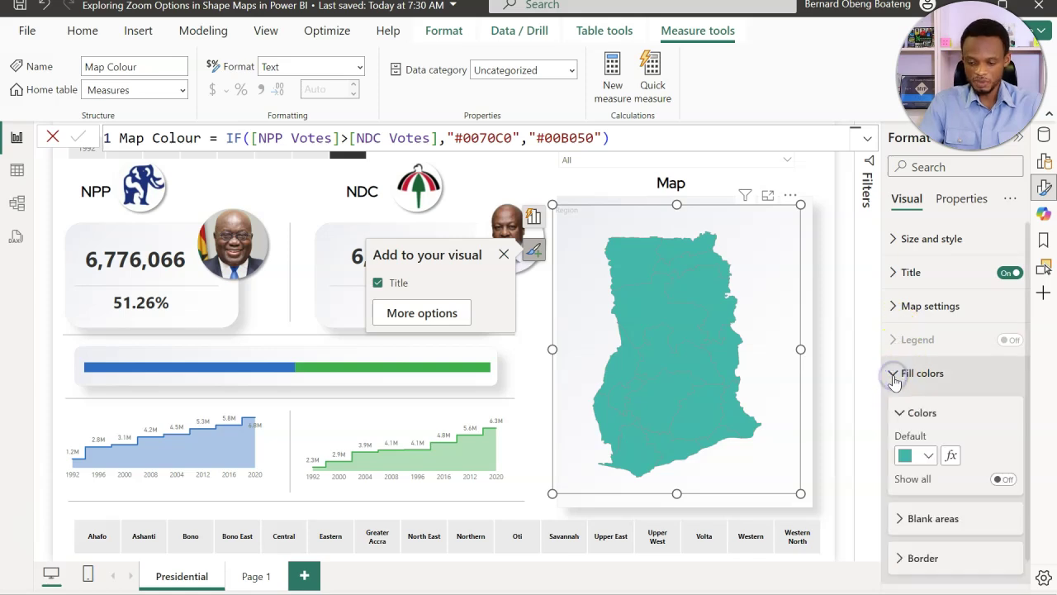
{"action": "left_click", "coordinate": [937, 460]}
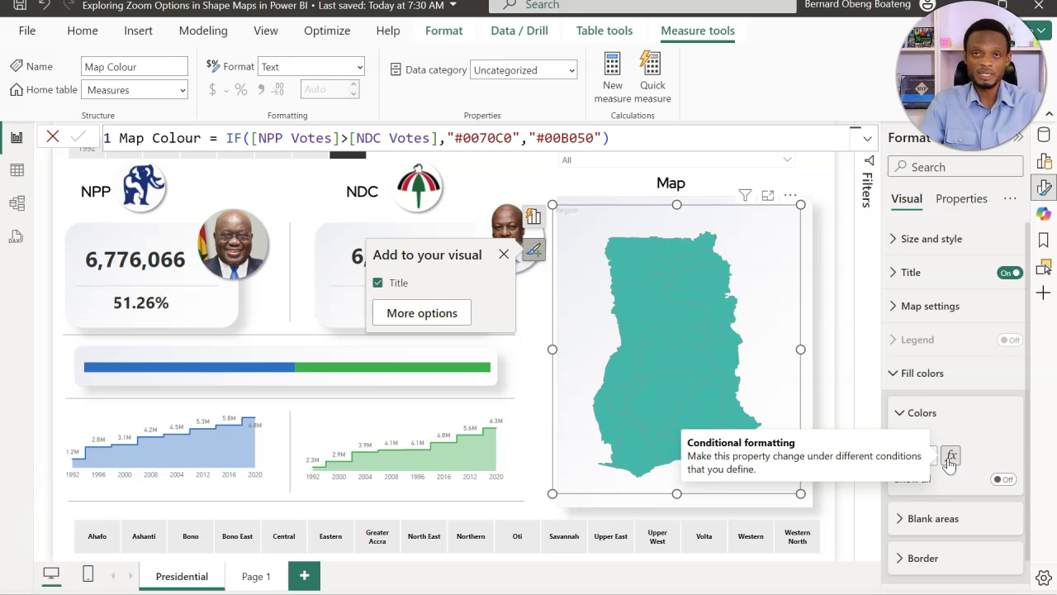
{"action": "left_click", "coordinate": [951, 455]}
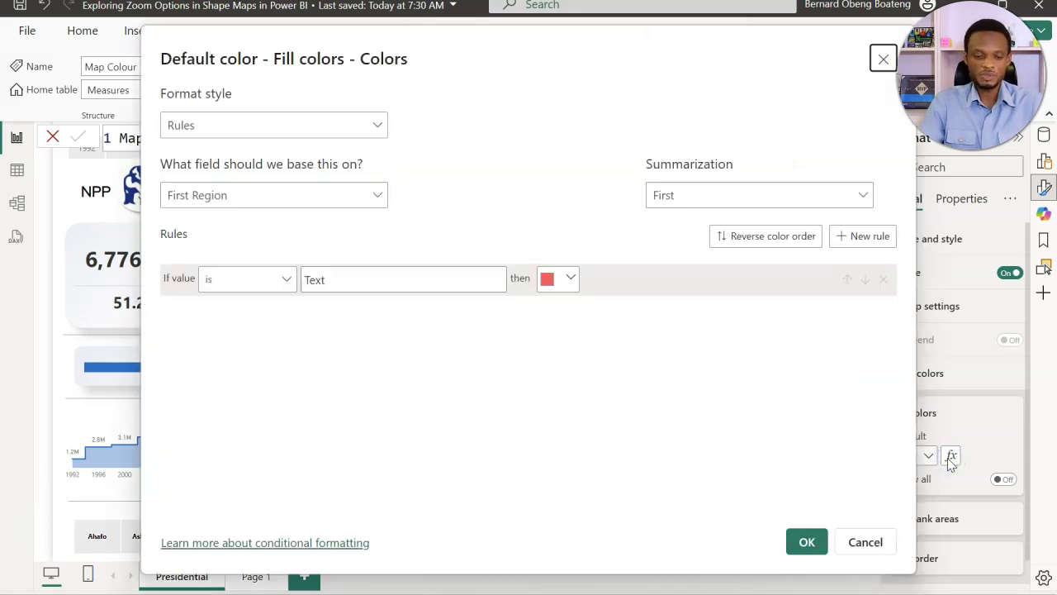
- Base the map's fill colour on the Field value of Measures > Map Colour
{"action": "left_click", "coordinate": [381, 127]}
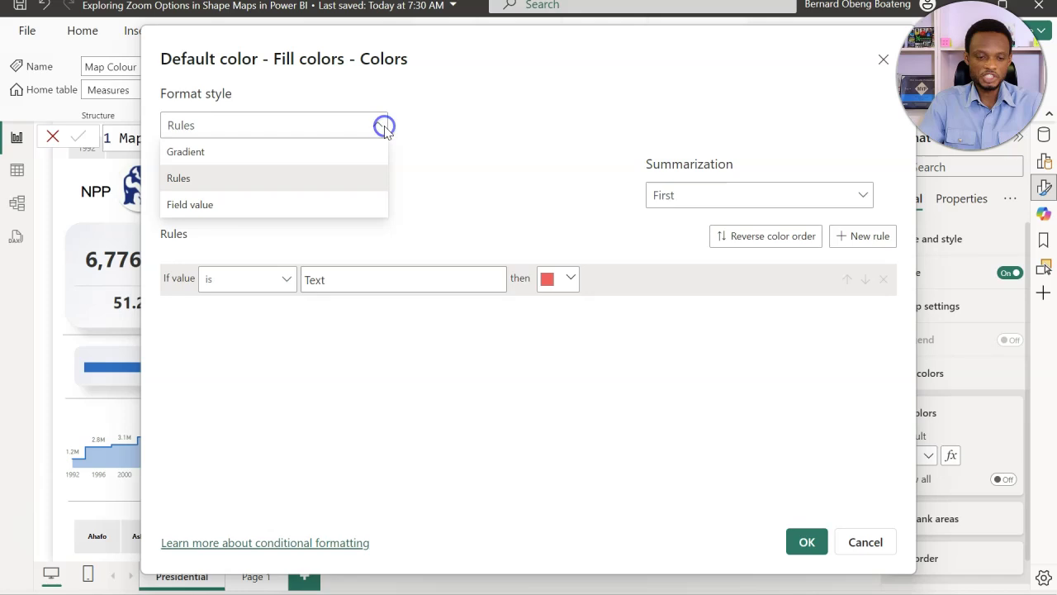
{"action": "left_click", "coordinate": [250, 205]}
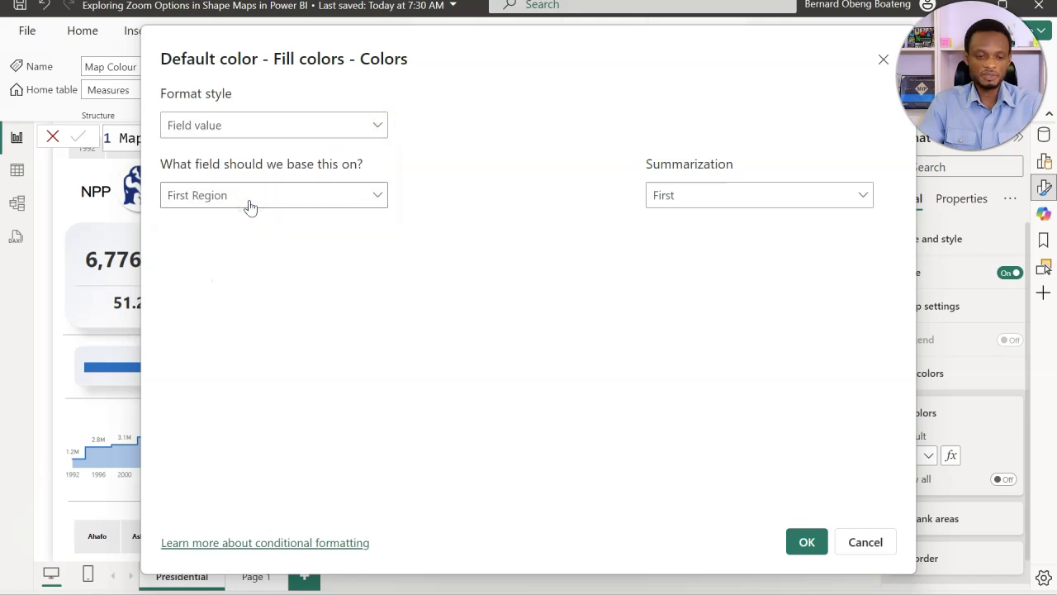
{"action": "left_click", "coordinate": [250, 198]}
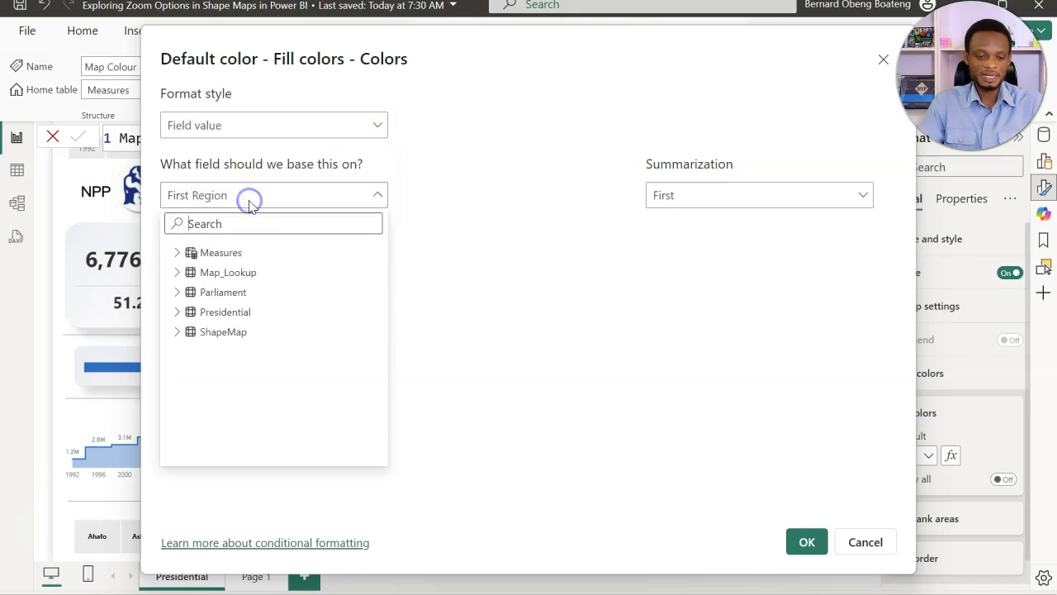
{"action": "left_click", "coordinate": [178, 253]}
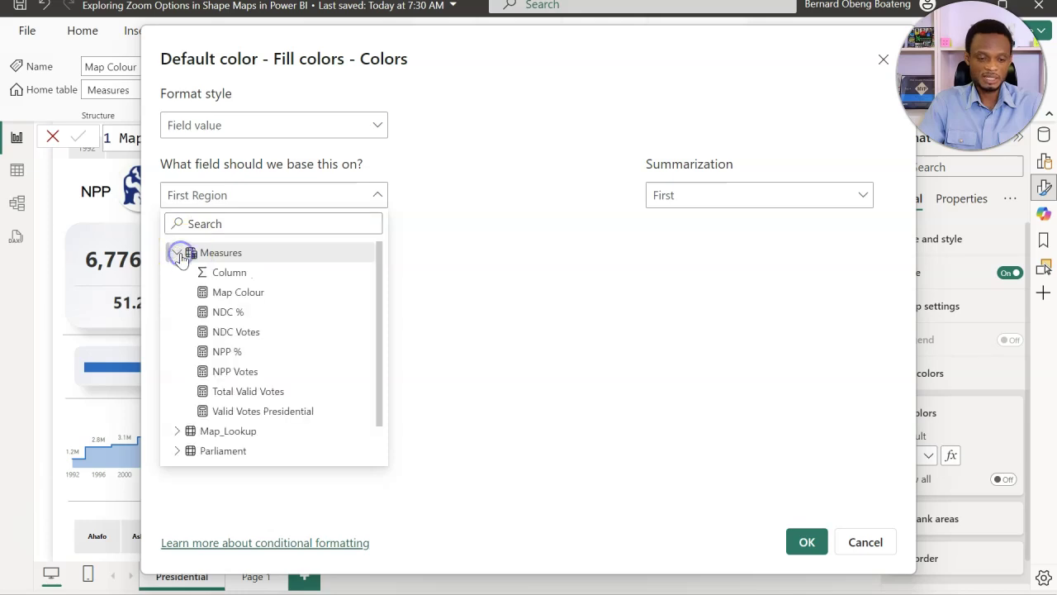
{"action": "left_click", "coordinate": [259, 293]}
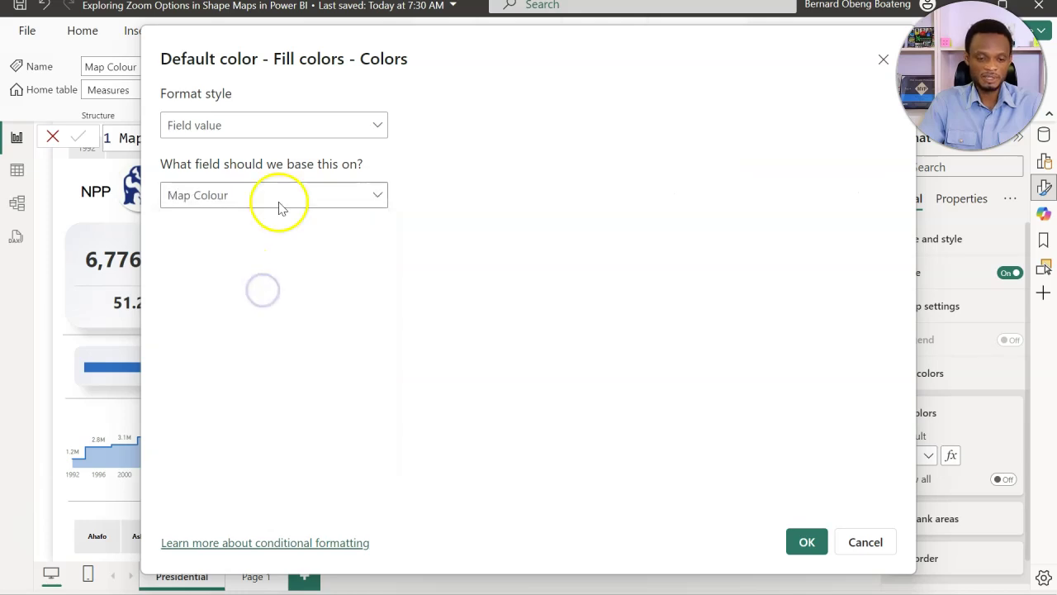
{"action": "left_click", "coordinate": [806, 541]}
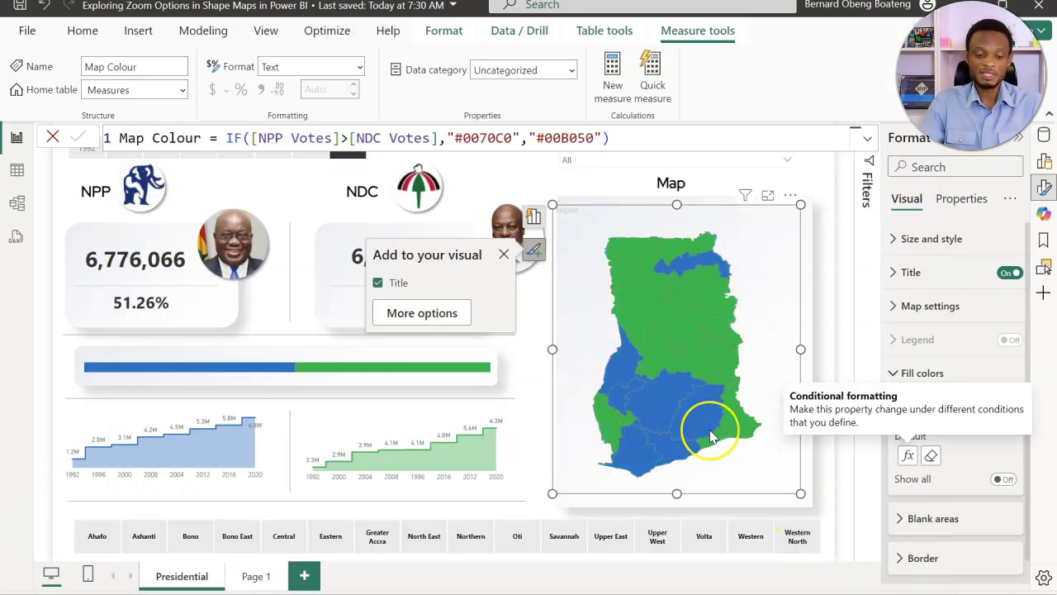
- Expand the map's Border settings and bring up the border colour choices
{"action": "mouse_move", "coordinate": [712, 438]}
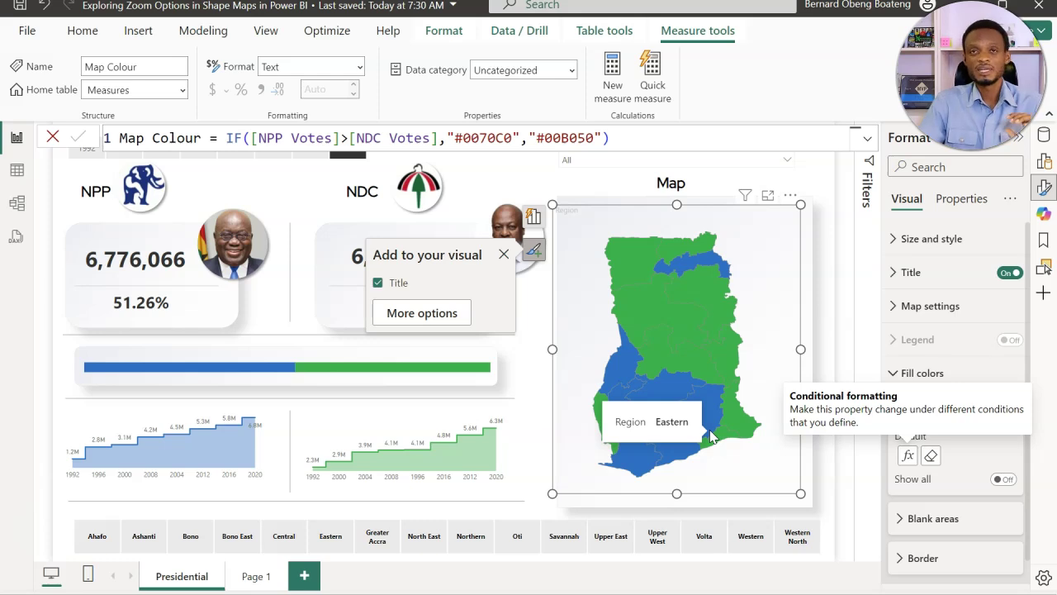
{"action": "left_click", "coordinate": [901, 559]}
{"action": "scroll", "coordinate": [900, 553], "scroll_direction": "down", "scroll_amount": 3}
{"action": "left_click", "coordinate": [938, 496]}
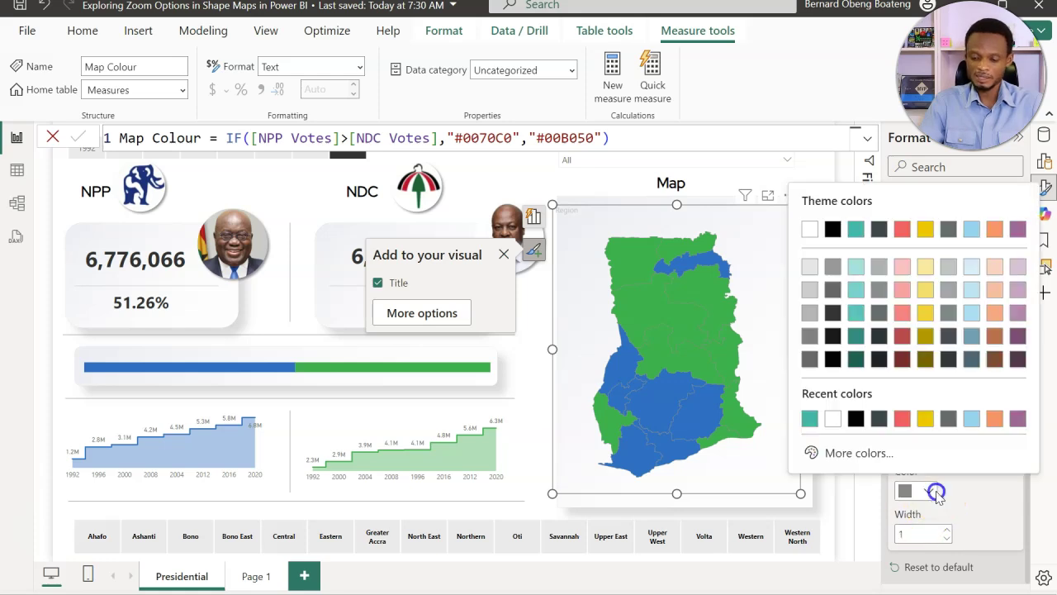
- Make the region borders white and turn the map visual's title off
{"action": "left_click", "coordinate": [832, 419]}
{"action": "scroll", "coordinate": [991, 331], "scroll_direction": "up", "scroll_amount": 3}
{"action": "left_click", "coordinate": [1003, 272]}
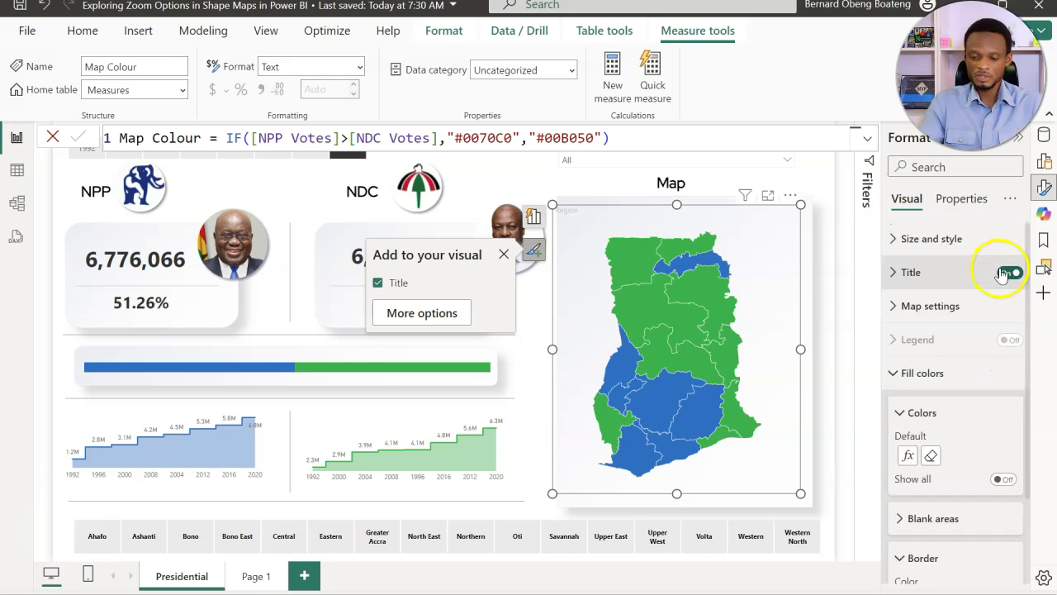
{"action": "left_click", "coordinate": [1004, 272]}
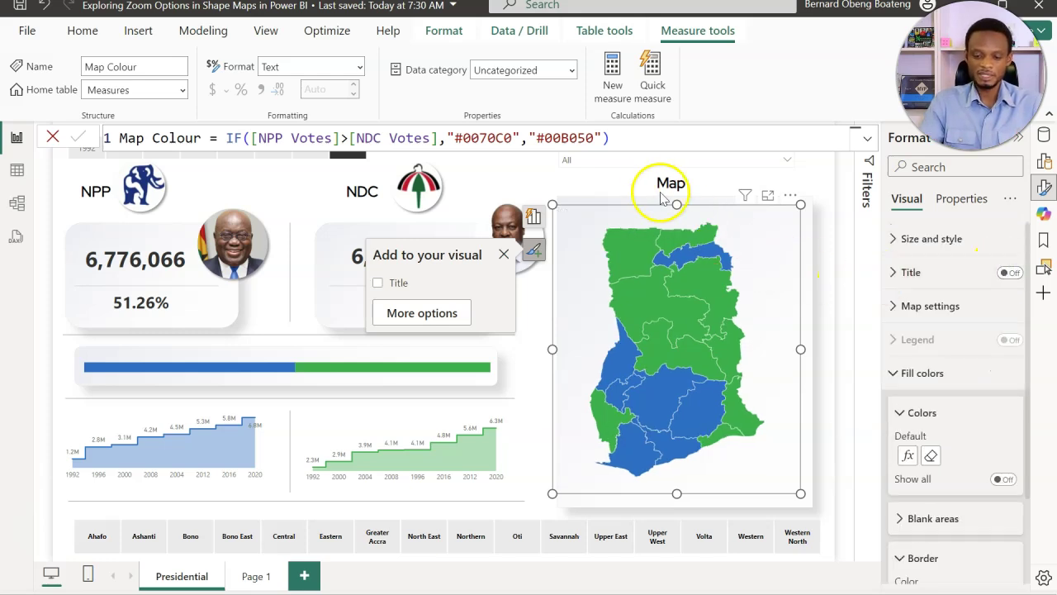
{"action": "left_click", "coordinate": [534, 187]}
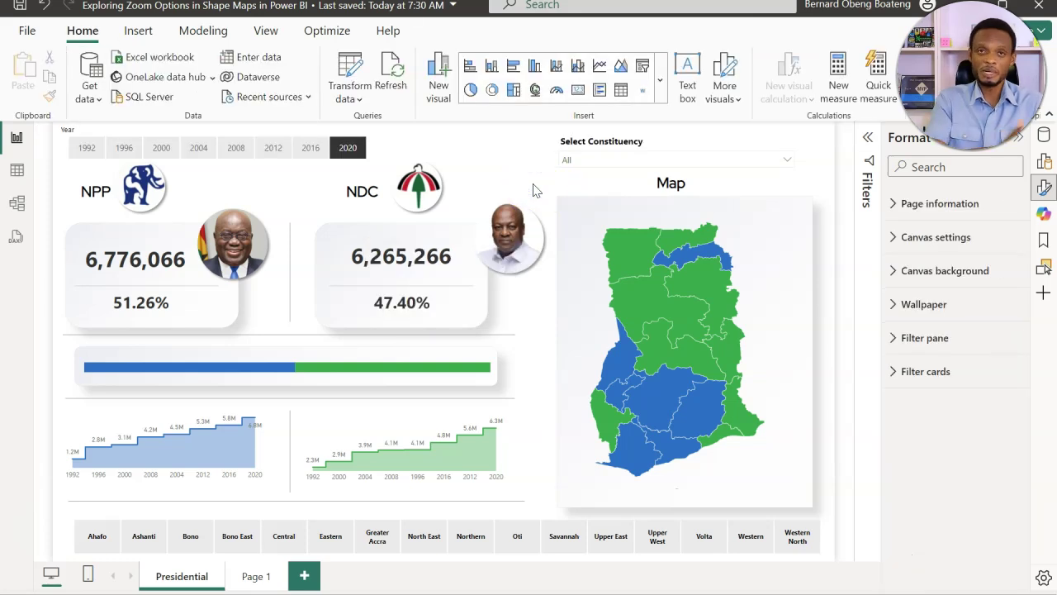
{"action": "left_click", "coordinate": [593, 211]}
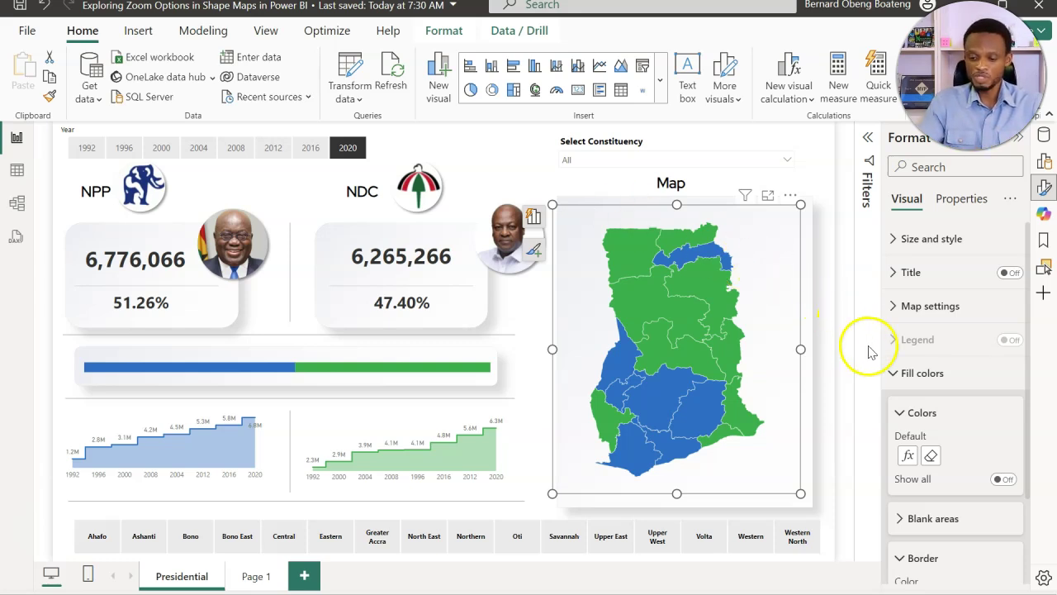
- Switch Auto zoom on under the map's Map settings > Zoom options
{"action": "left_click", "coordinate": [896, 373]}
{"action": "left_click", "coordinate": [897, 303]}
{"action": "scroll", "coordinate": [944, 402], "scroll_direction": "down", "scroll_amount": 1}
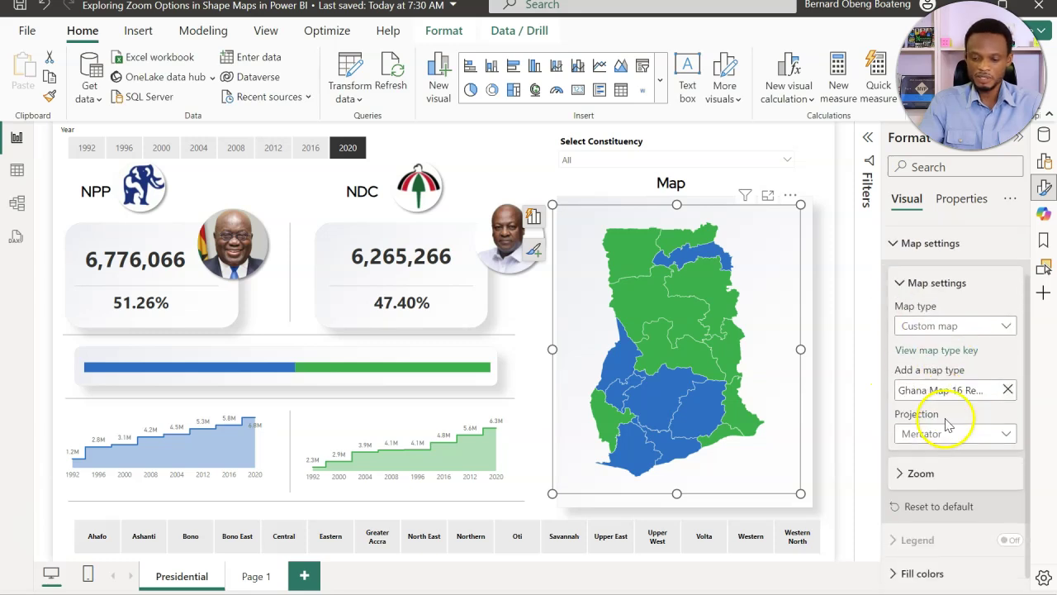
{"action": "left_click", "coordinate": [901, 281]}
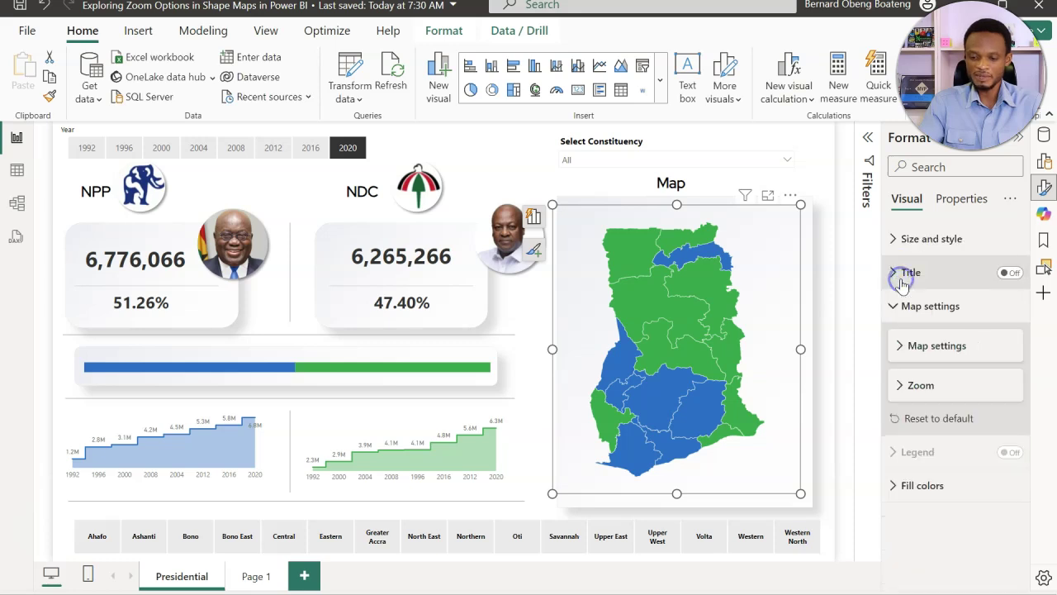
{"action": "left_click", "coordinate": [901, 387]}
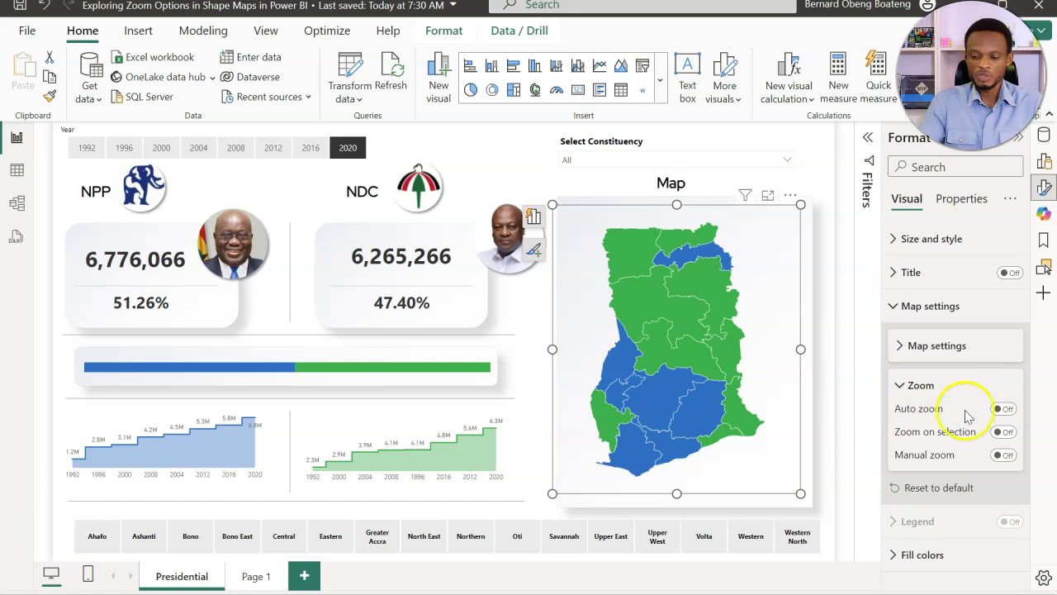
{"action": "left_click", "coordinate": [1017, 411]}
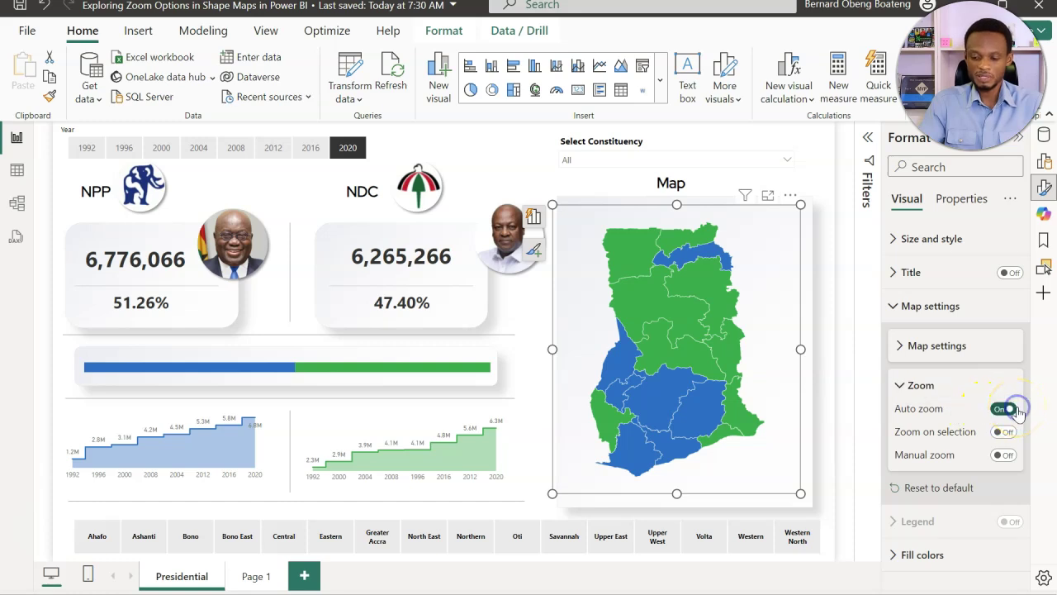
- Preview auto zoom by toggling the Northern region slicer on and off
{"action": "left_click", "coordinate": [505, 185]}
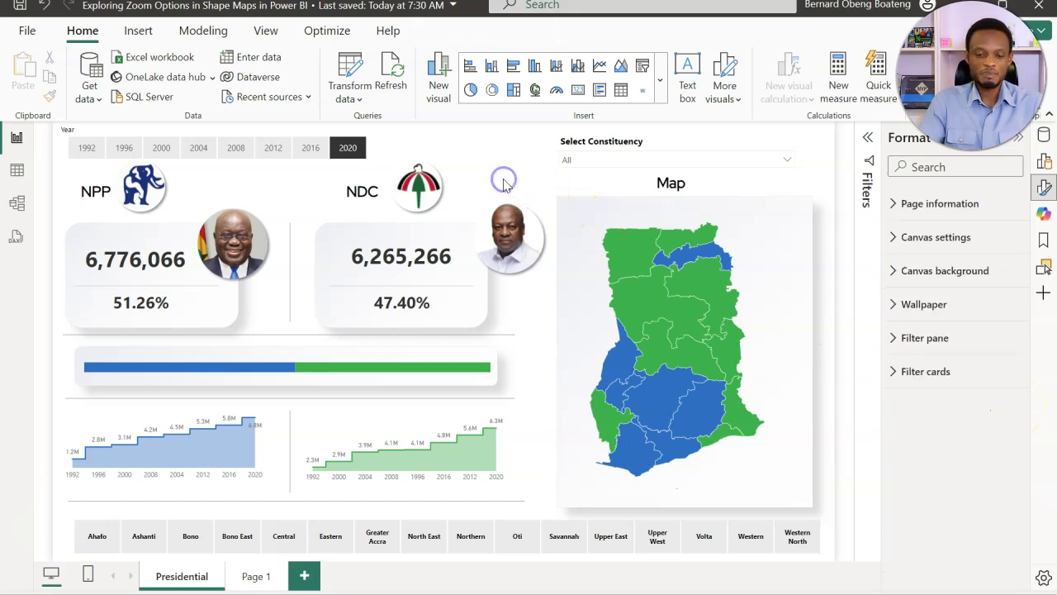
{"action": "mouse_move", "coordinate": [659, 332]}
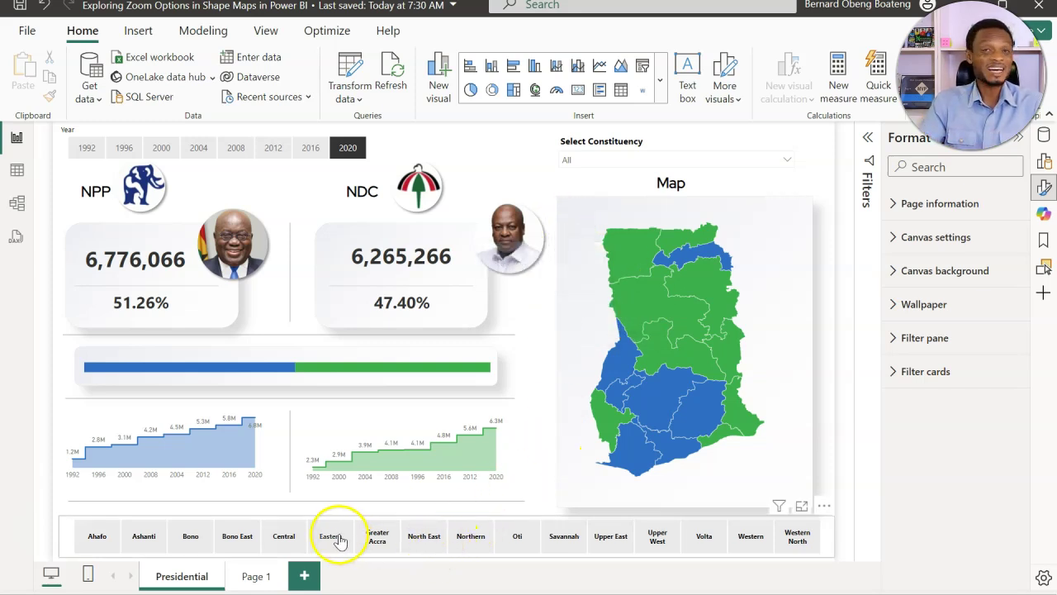
{"action": "left_click", "coordinate": [466, 547]}
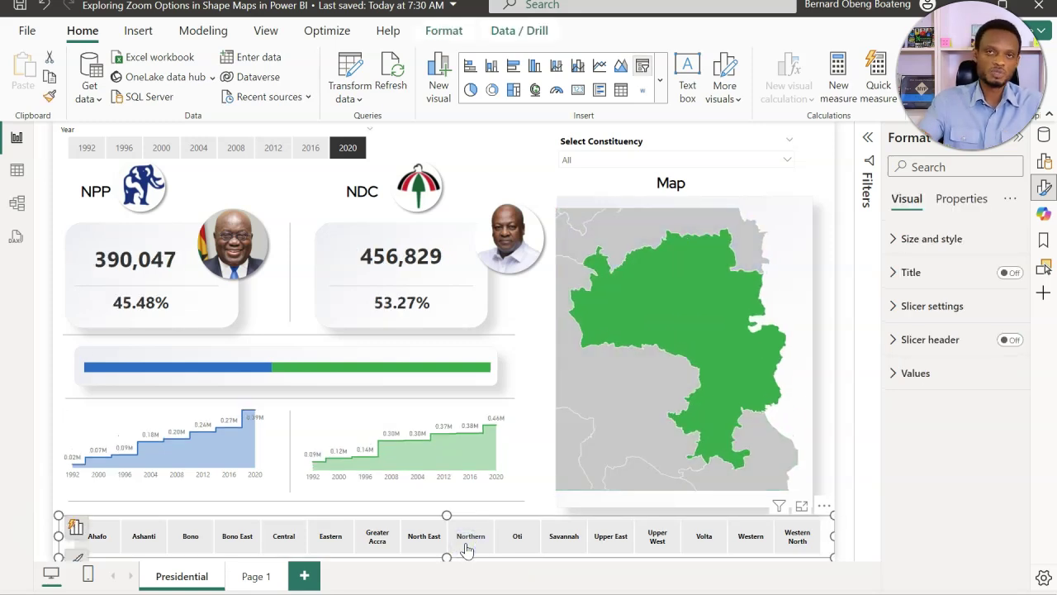
{"action": "left_click", "coordinate": [466, 548]}
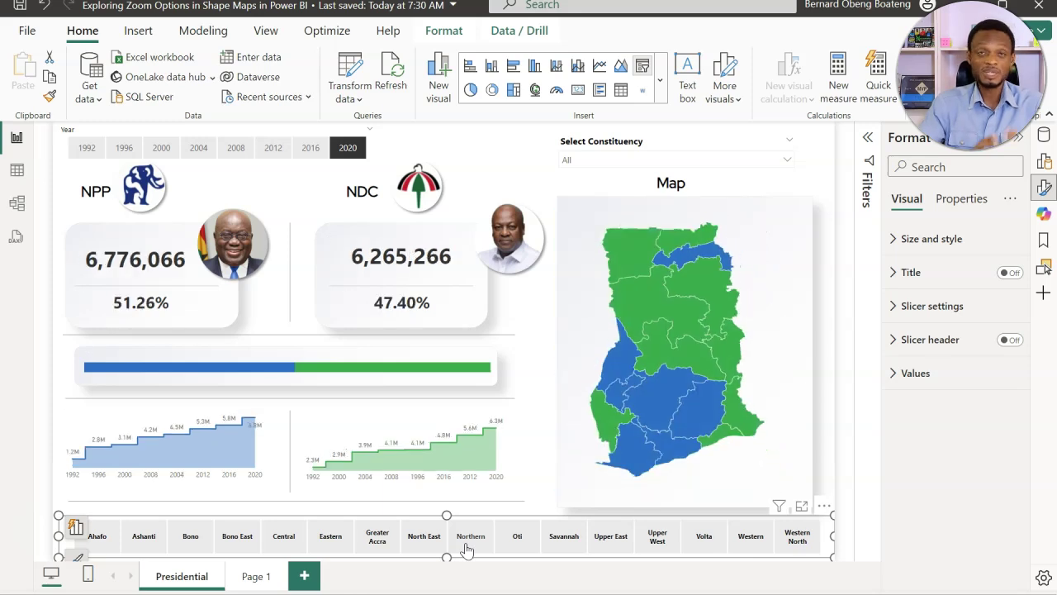
- Filter the Select Constituency slicer to Abirem, then clear the Abirem filter
{"action": "left_click", "coordinate": [482, 515]}
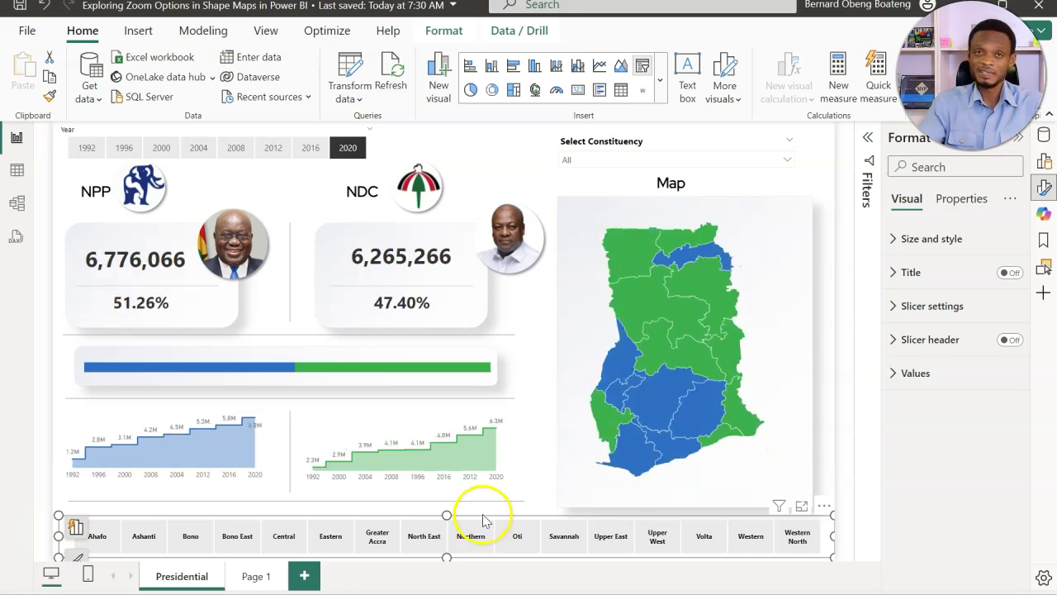
{"action": "left_click", "coordinate": [616, 165]}
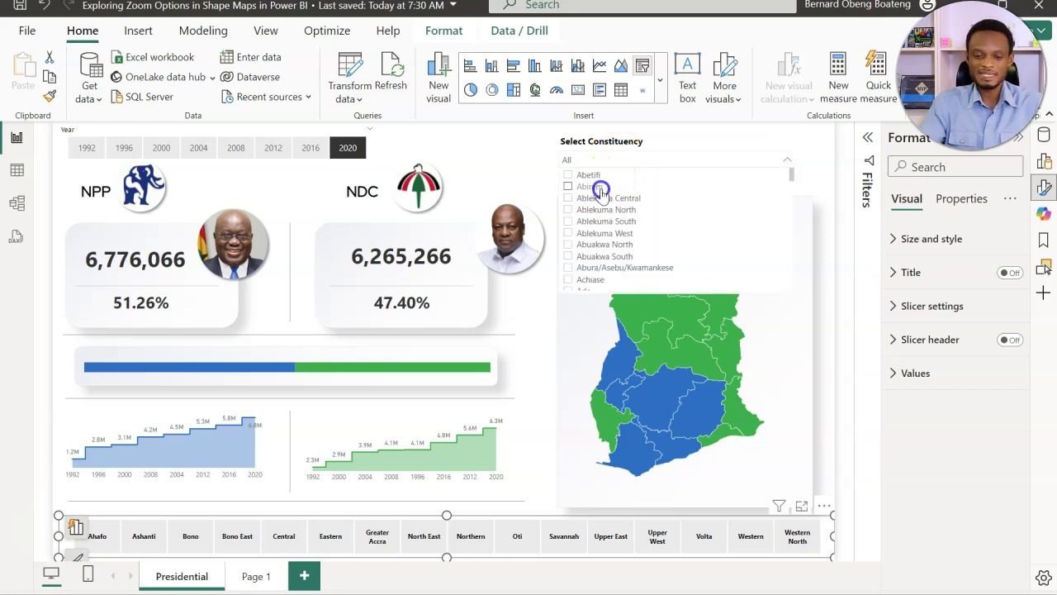
{"action": "left_click", "coordinate": [600, 188]}
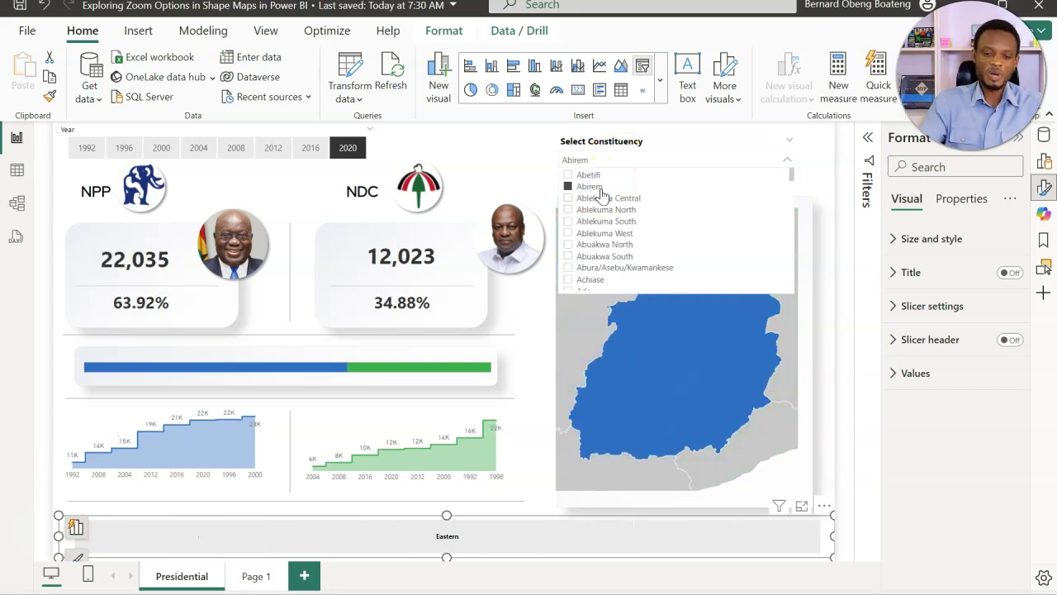
{"action": "left_click", "coordinate": [497, 155]}
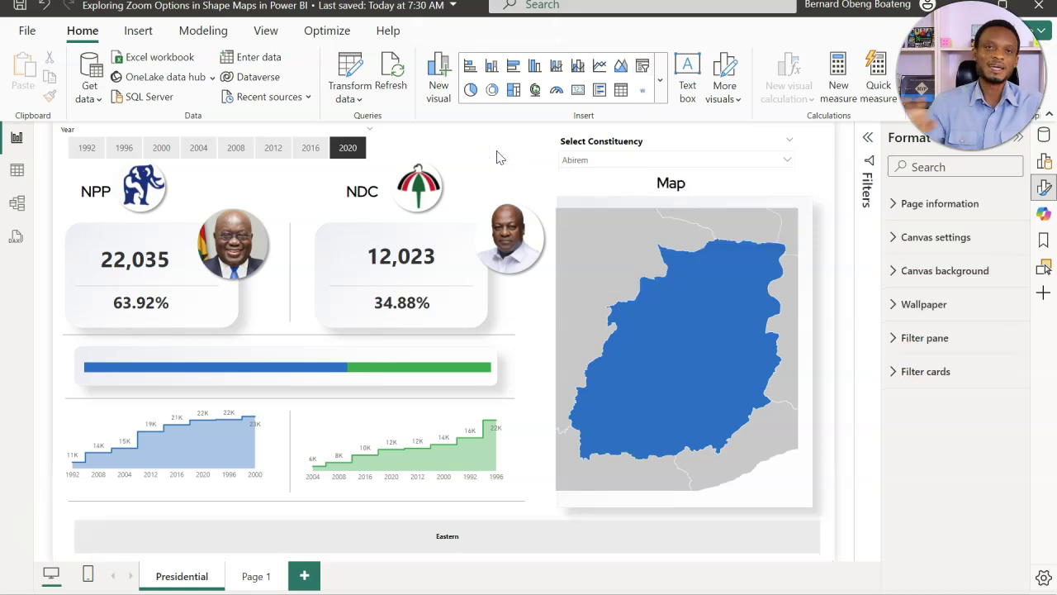
{"action": "left_click", "coordinate": [531, 161]}
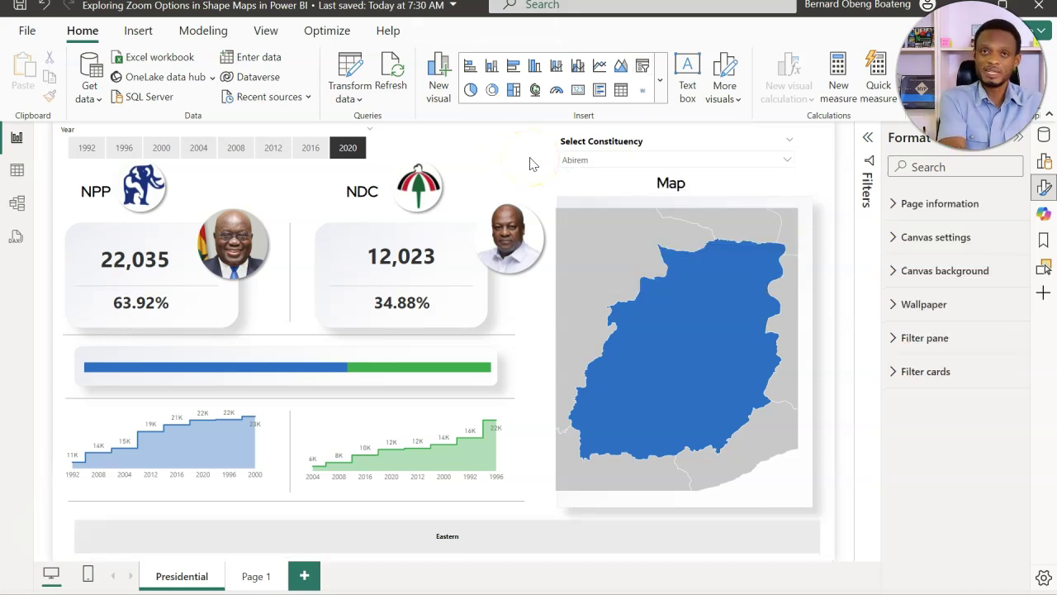
{"action": "left_click", "coordinate": [618, 161]}
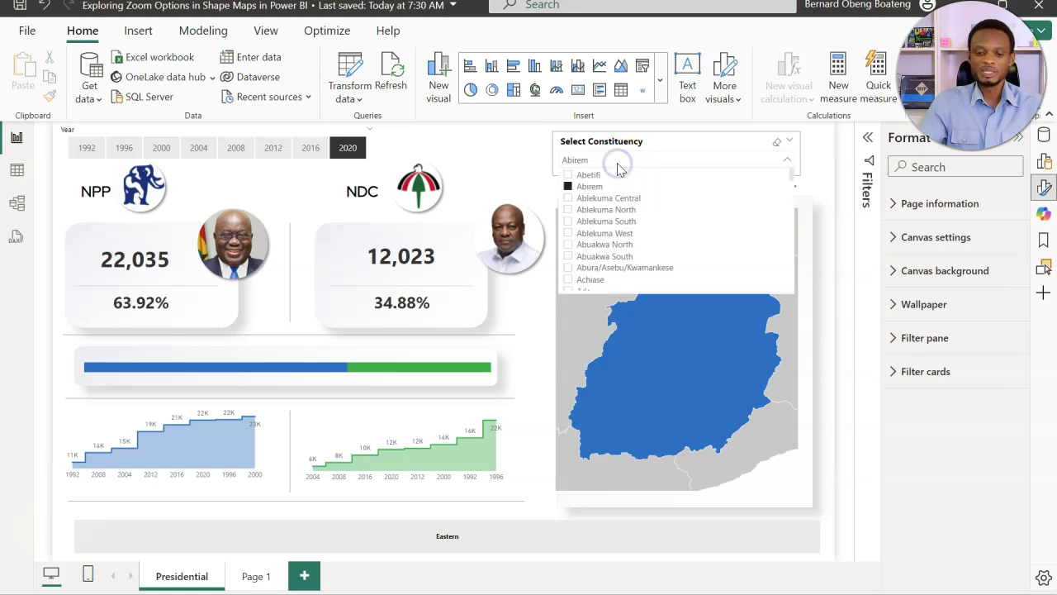
{"action": "left_click", "coordinate": [565, 186]}
{"action": "left_click", "coordinate": [501, 171]}
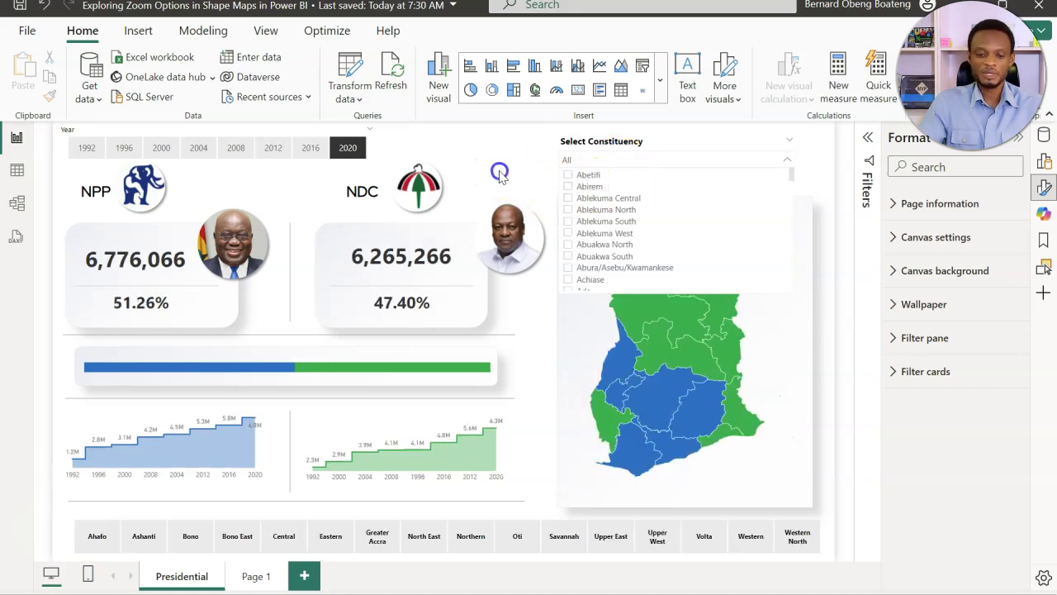
- Reselect the map visual and switch Auto zoom on
{"action": "left_click", "coordinate": [637, 246]}
{"action": "left_click", "coordinate": [638, 248]}
{"action": "left_click", "coordinate": [638, 248]}
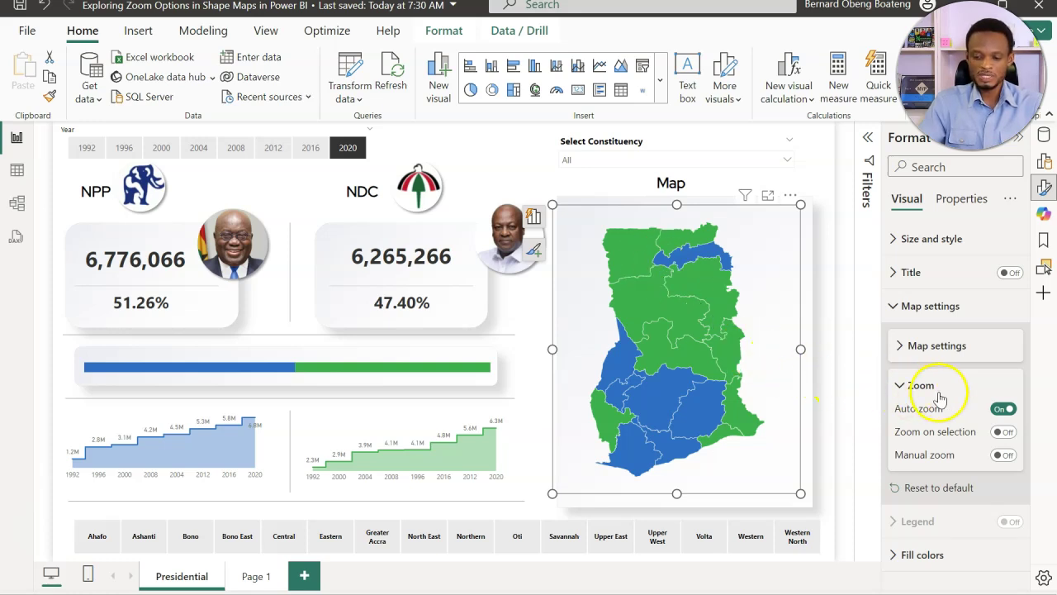
- Turn Auto zoom off and Zoom on selection on, testing with Ashanti and Upper East
{"action": "left_click", "coordinate": [1001, 410]}
{"action": "left_click", "coordinate": [1004, 432]}
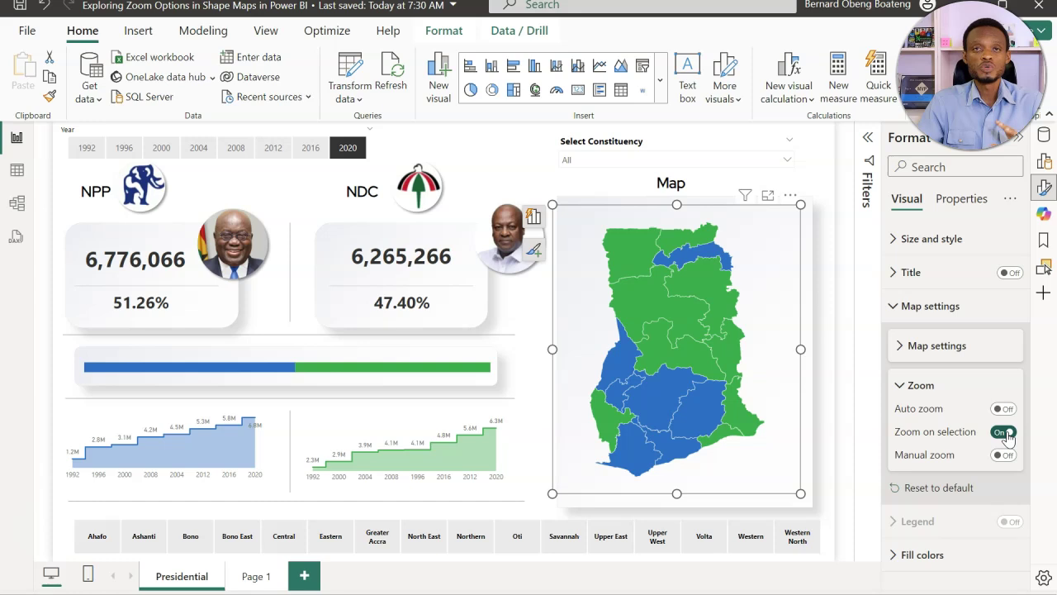
{"action": "left_click", "coordinate": [672, 400]}
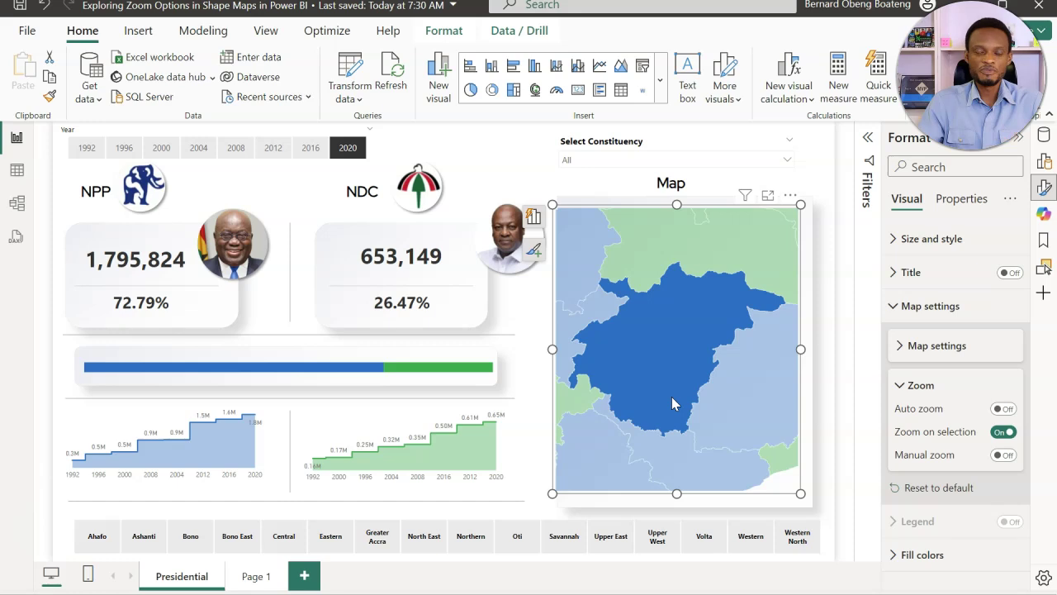
{"action": "left_click", "coordinate": [671, 396]}
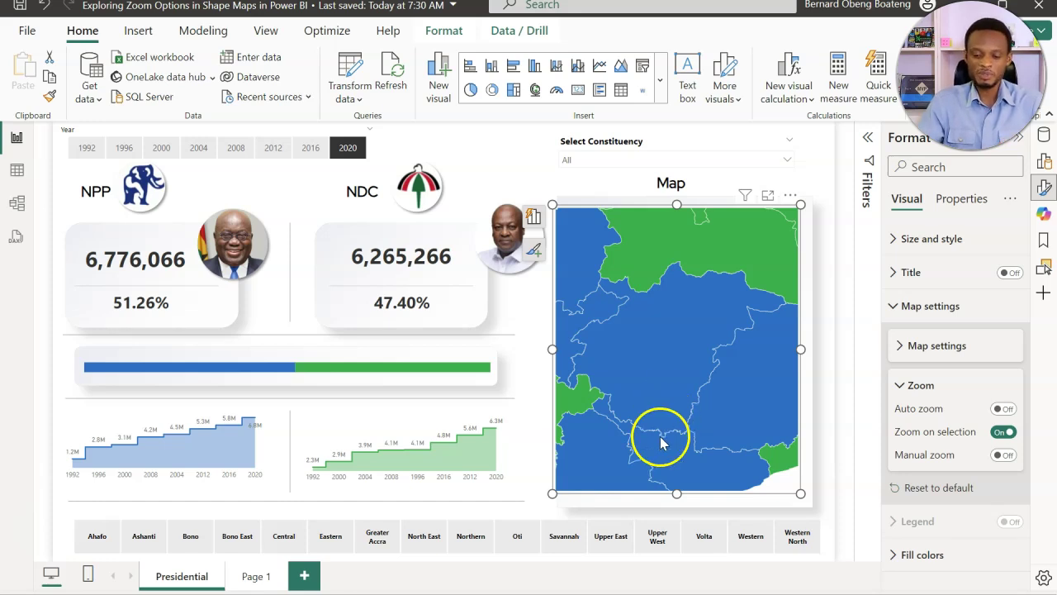
{"action": "left_click", "coordinate": [625, 536]}
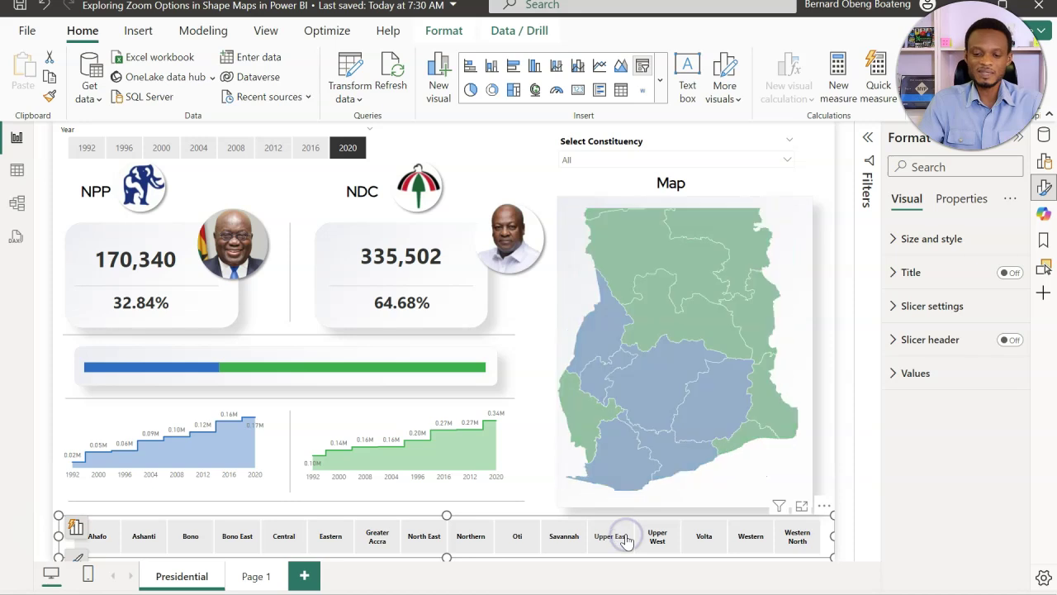
{"action": "left_click", "coordinate": [625, 536]}
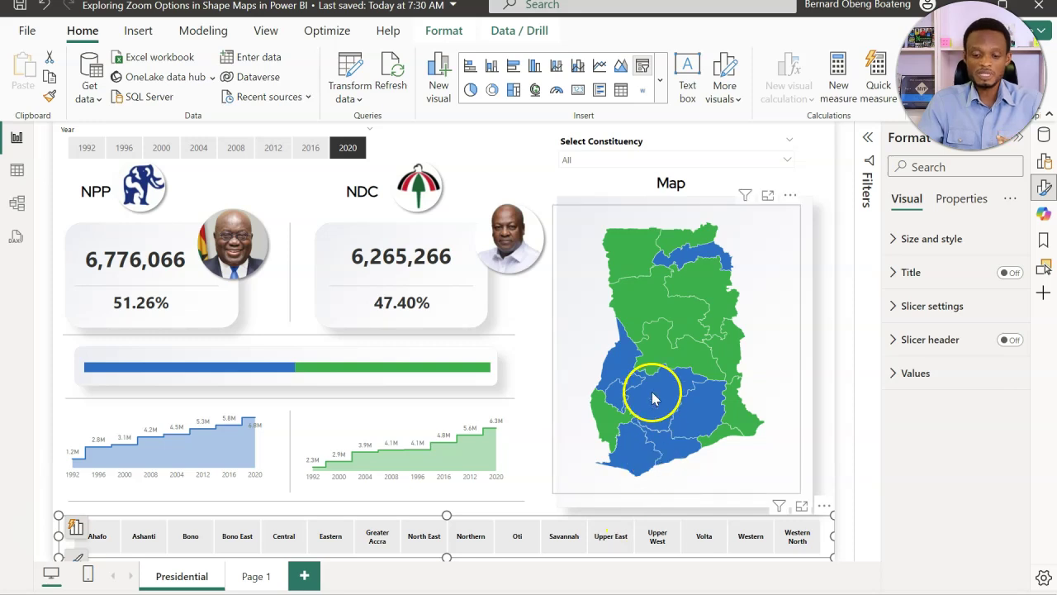
- Retest zooming on Ashanti and Upper East, clear both, and reselect the map
{"action": "left_click", "coordinate": [653, 393]}
{"action": "left_click", "coordinate": [652, 395]}
{"action": "left_click", "coordinate": [615, 537]}
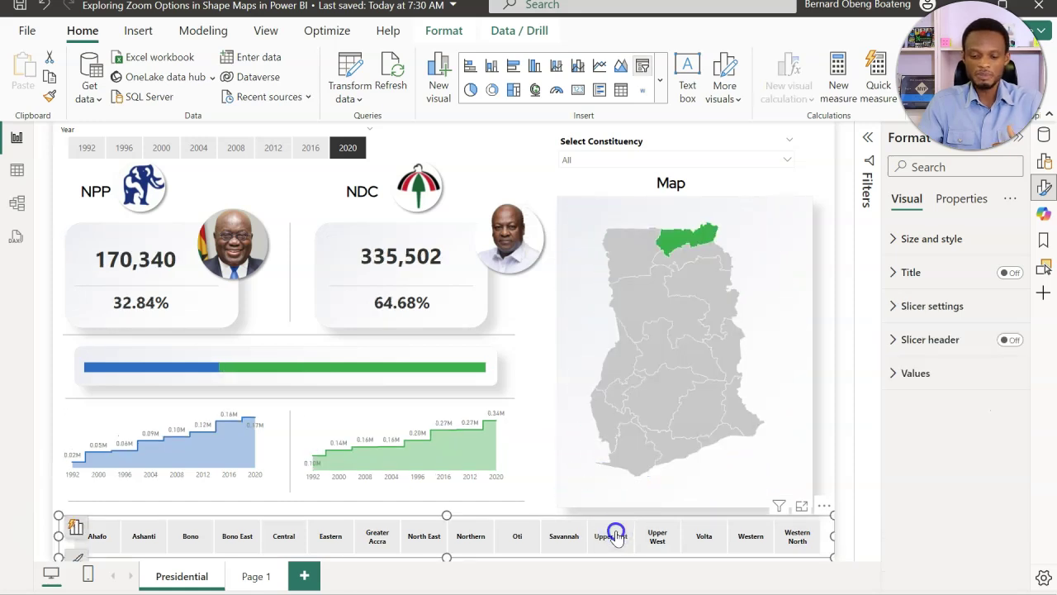
{"action": "left_click", "coordinate": [616, 537]}
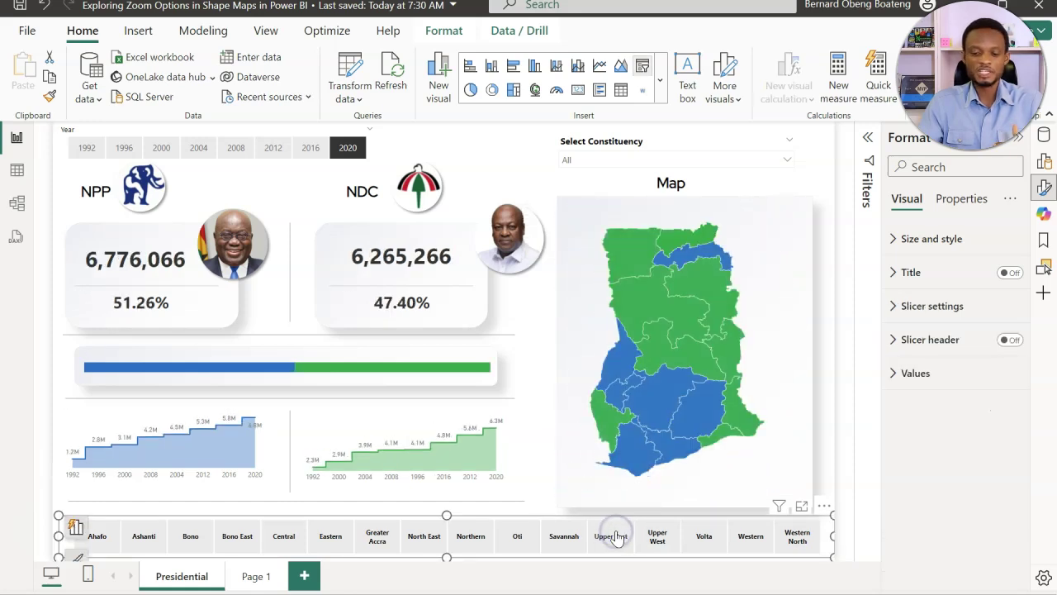
{"action": "left_click", "coordinate": [668, 494]}
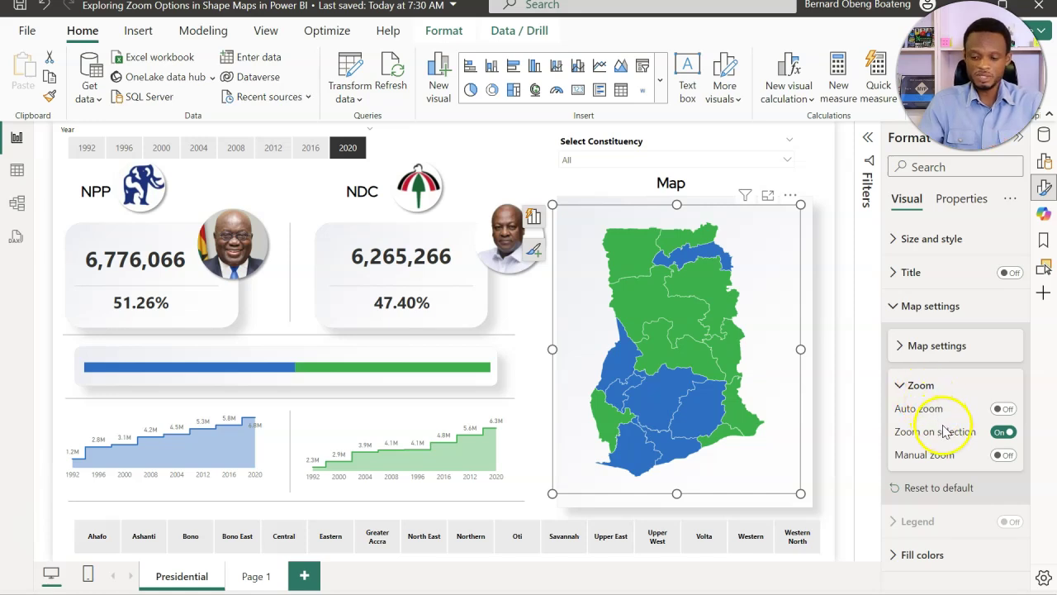
- Turn Zoom on selection off and Manual zoom on
{"action": "left_click", "coordinate": [999, 436]}
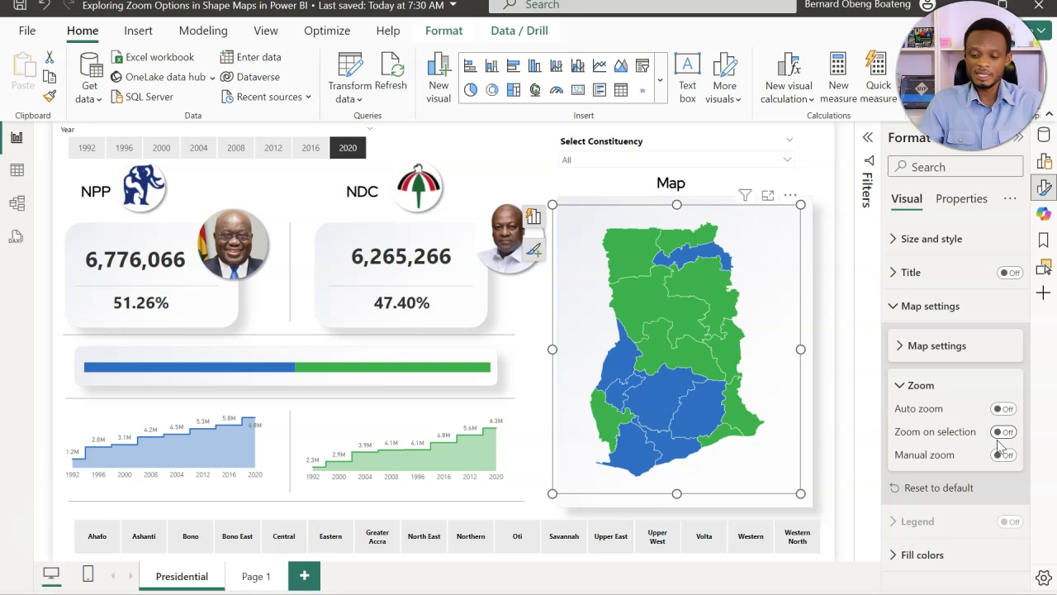
{"action": "left_click", "coordinate": [1003, 456]}
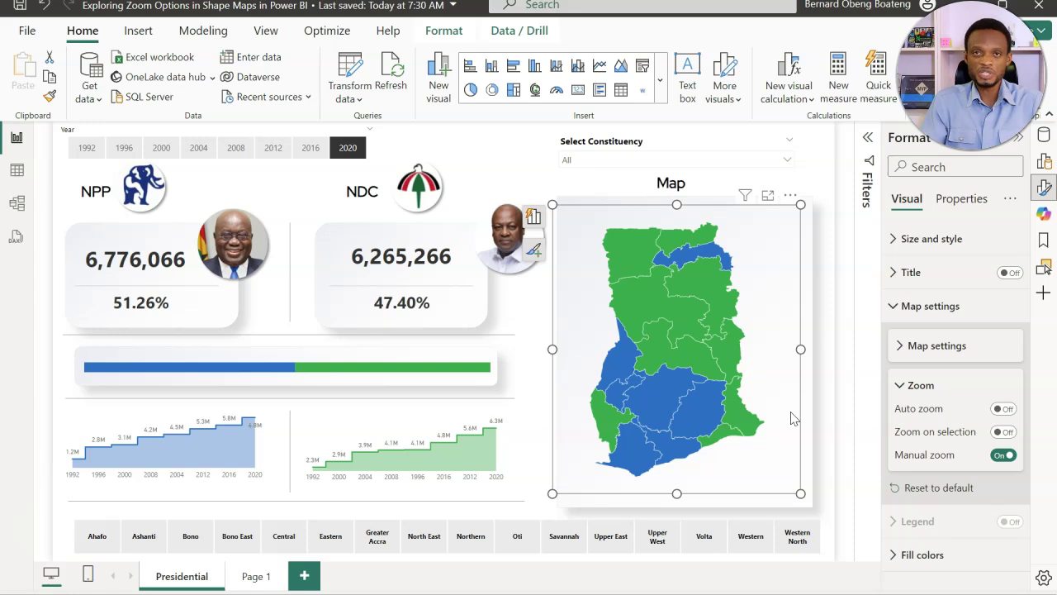
- Zoom the Ghana shape map in and out repeatedly to test manual zoom
{"action": "scroll", "coordinate": [651, 386], "scroll_direction": "down", "scroll_amount": 2}
{"action": "scroll", "coordinate": [650, 386], "scroll_direction": "up", "scroll_amount": 2}
{"action": "scroll", "coordinate": [650, 387], "scroll_direction": "down", "scroll_amount": 1}
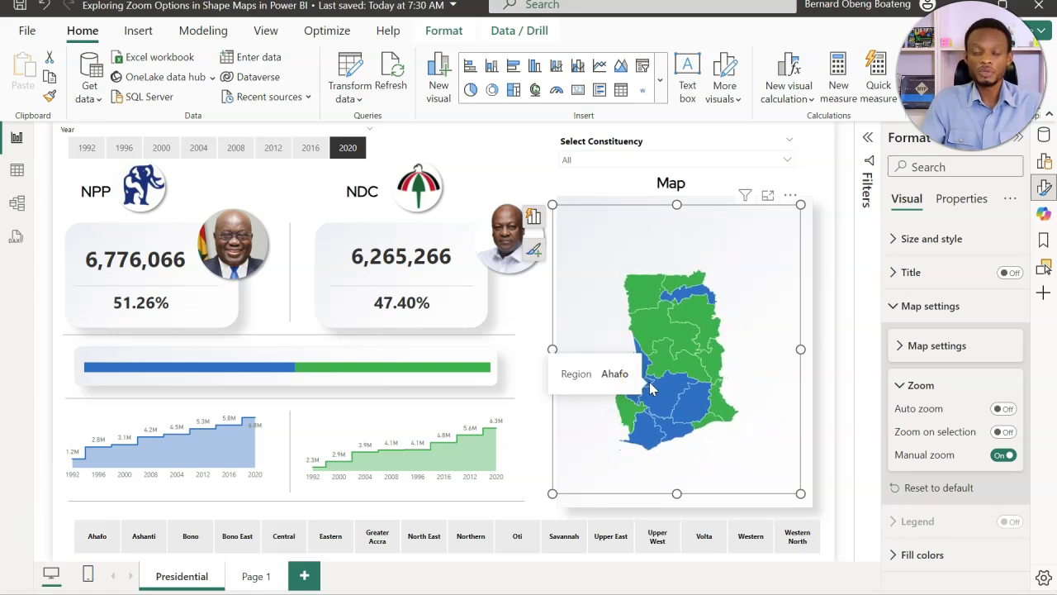
{"action": "scroll", "coordinate": [650, 387], "scroll_direction": "up", "scroll_amount": 2}
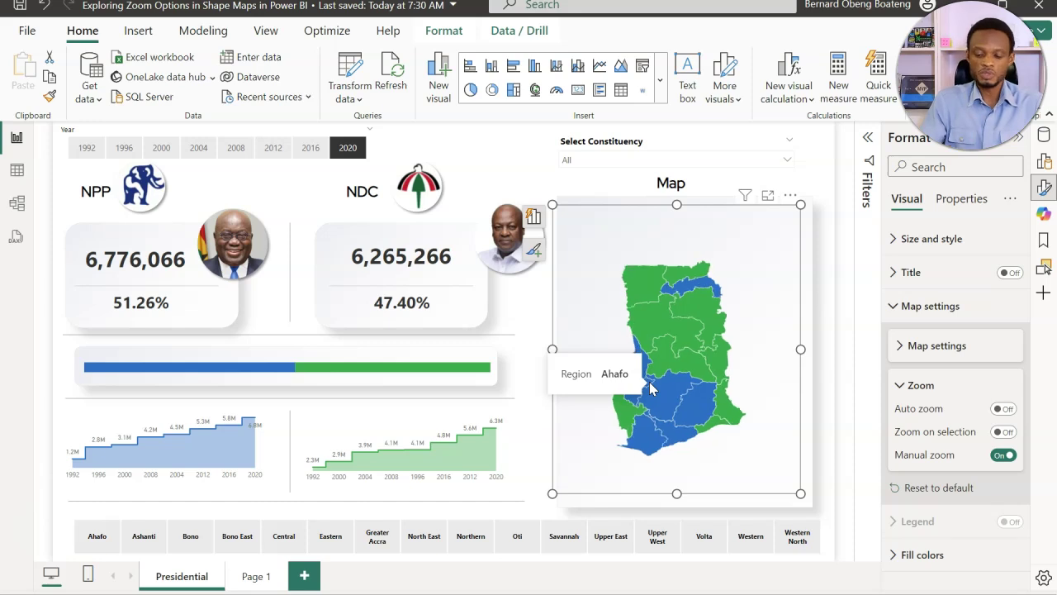
{"action": "scroll", "coordinate": [651, 387], "scroll_direction": "up", "scroll_amount": 1}
{"action": "scroll", "coordinate": [651, 387], "scroll_direction": "up", "scroll_amount": 3}
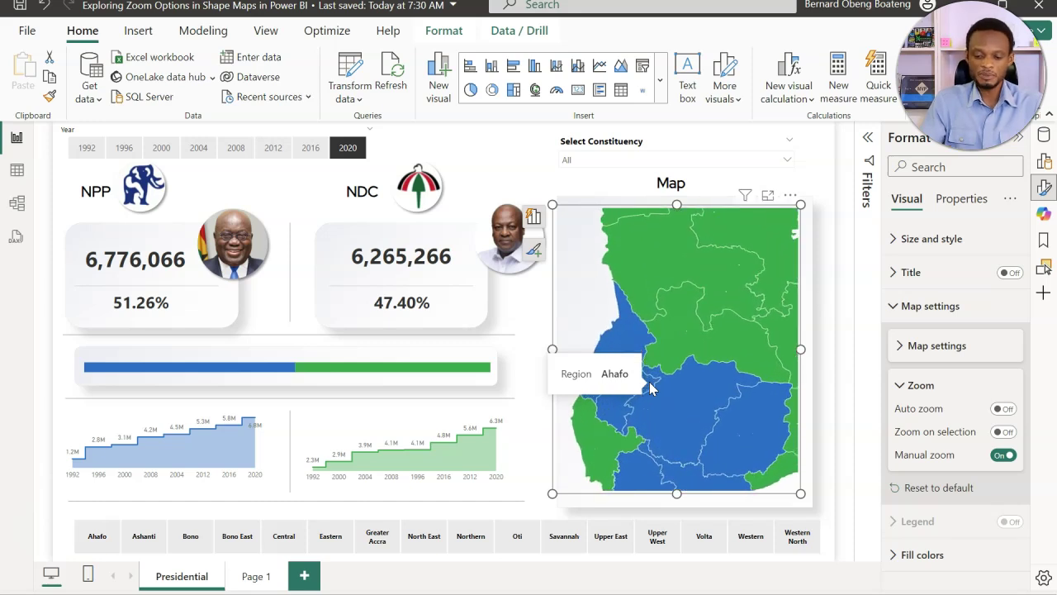
{"action": "scroll", "coordinate": [651, 386], "scroll_direction": "down", "scroll_amount": 2}
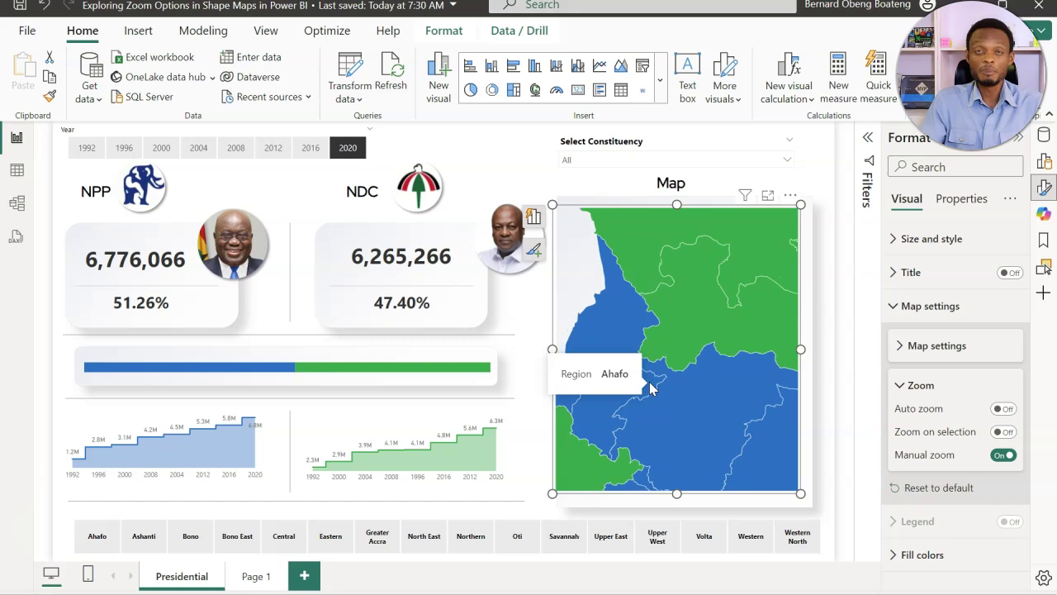
{"action": "scroll", "coordinate": [651, 386], "scroll_direction": "down", "scroll_amount": 1}
{"action": "scroll", "coordinate": [650, 386], "scroll_direction": "down", "scroll_amount": 2}
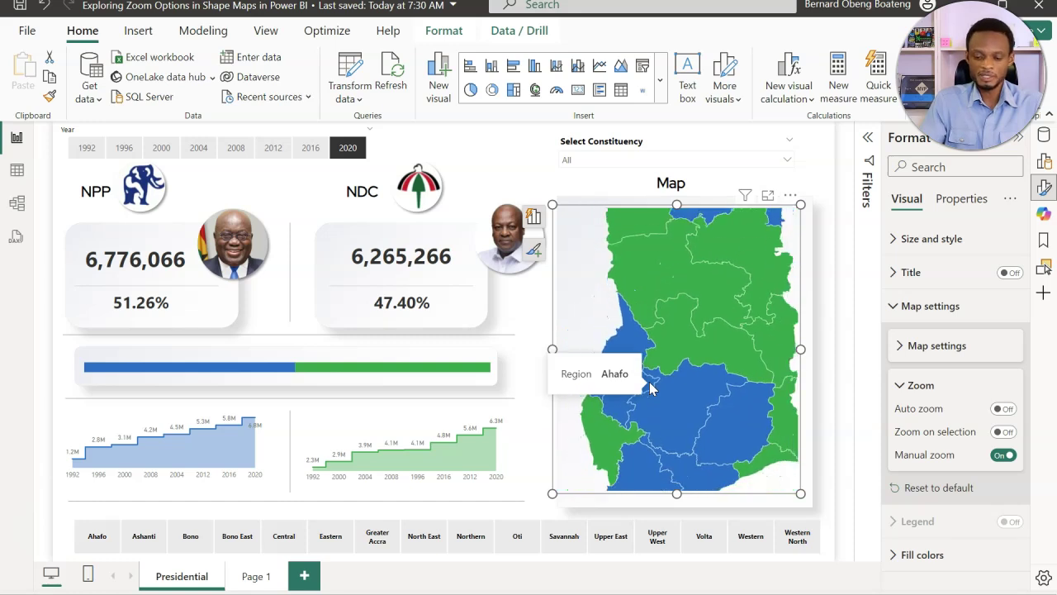
{"action": "scroll", "coordinate": [651, 386], "scroll_direction": "down", "scroll_amount": 2}
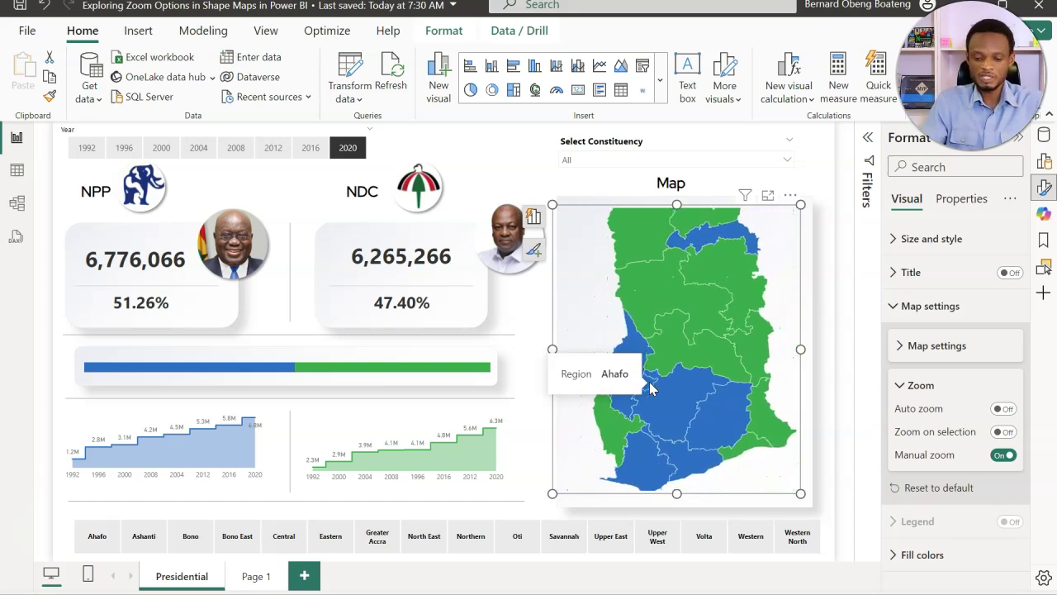
{"action": "scroll", "coordinate": [651, 386], "scroll_direction": "down", "scroll_amount": 2}
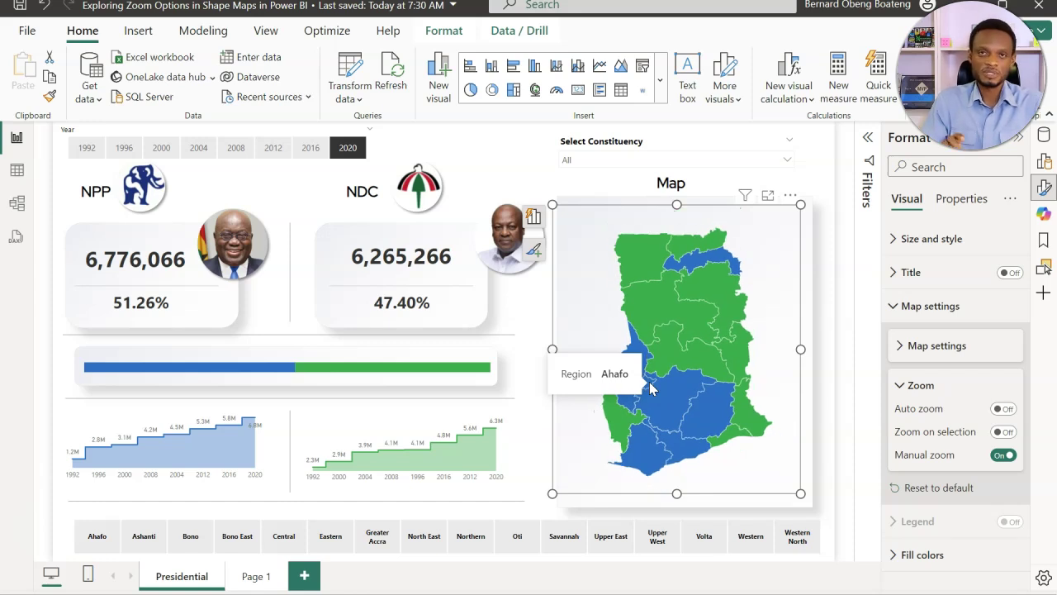
{"action": "scroll", "coordinate": [651, 386], "scroll_direction": "down", "scroll_amount": 2}
{"action": "scroll", "coordinate": [651, 386], "scroll_direction": "up", "scroll_amount": 4}
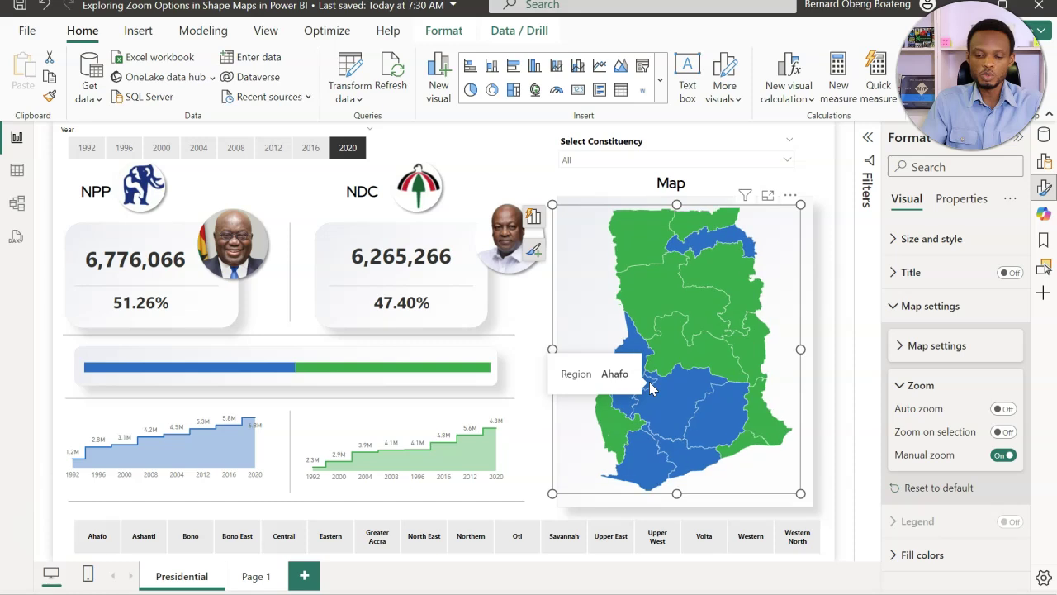
{"action": "scroll", "coordinate": [651, 387], "scroll_direction": "up", "scroll_amount": 1}
{"action": "scroll", "coordinate": [651, 386], "scroll_direction": "down", "scroll_amount": 4}
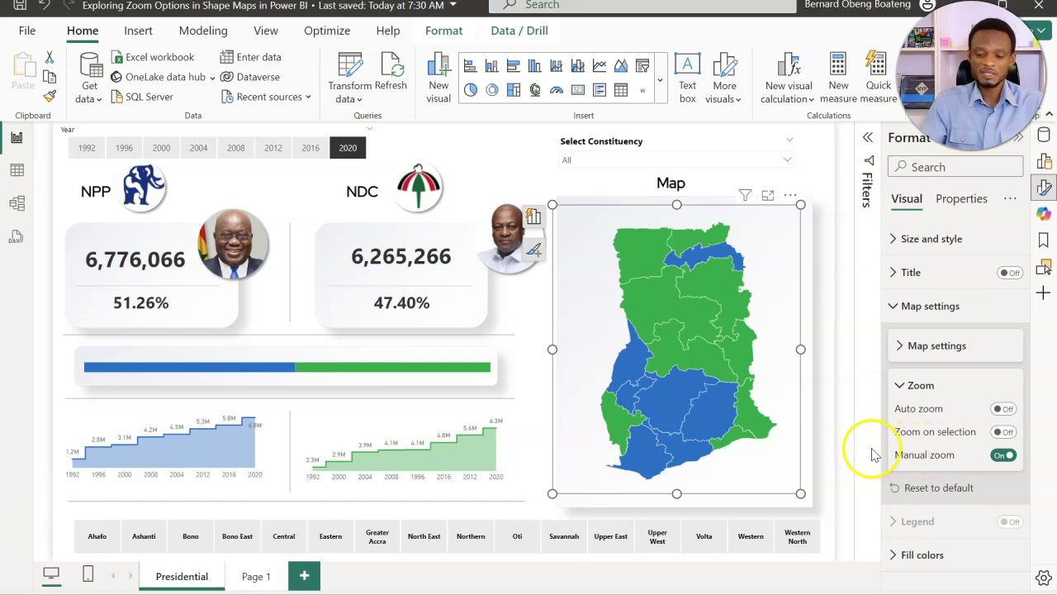
- Adjust the map zoom until the whole country shows slightly smaller
{"action": "left_click", "coordinate": [715, 362]}
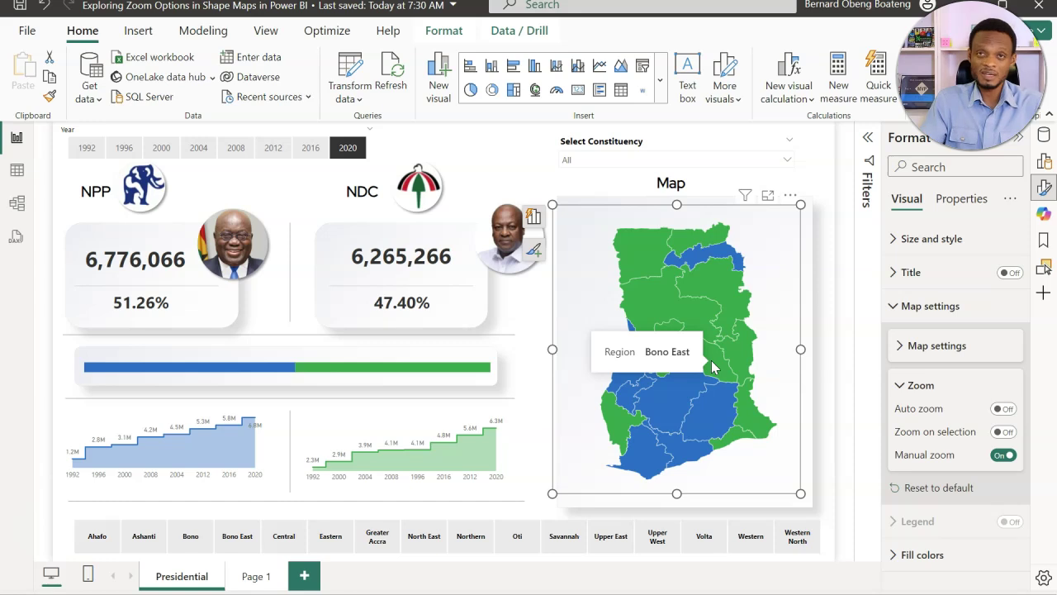
{"action": "scroll", "coordinate": [713, 367], "scroll_direction": "up", "scroll_amount": 4}
{"action": "scroll", "coordinate": [714, 367], "scroll_direction": "down", "scroll_amount": 5}
{"action": "scroll", "coordinate": [714, 367], "scroll_direction": "up", "scroll_amount": 2}
{"action": "scroll", "coordinate": [714, 367], "scroll_direction": "down", "scroll_amount": 2}
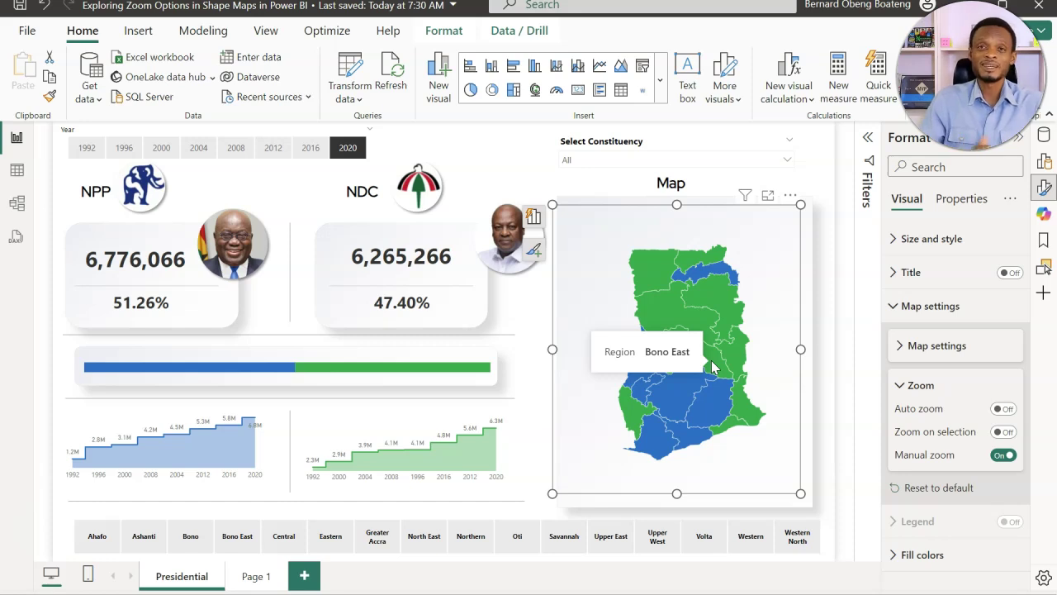
{"action": "left_click", "coordinate": [698, 365]}
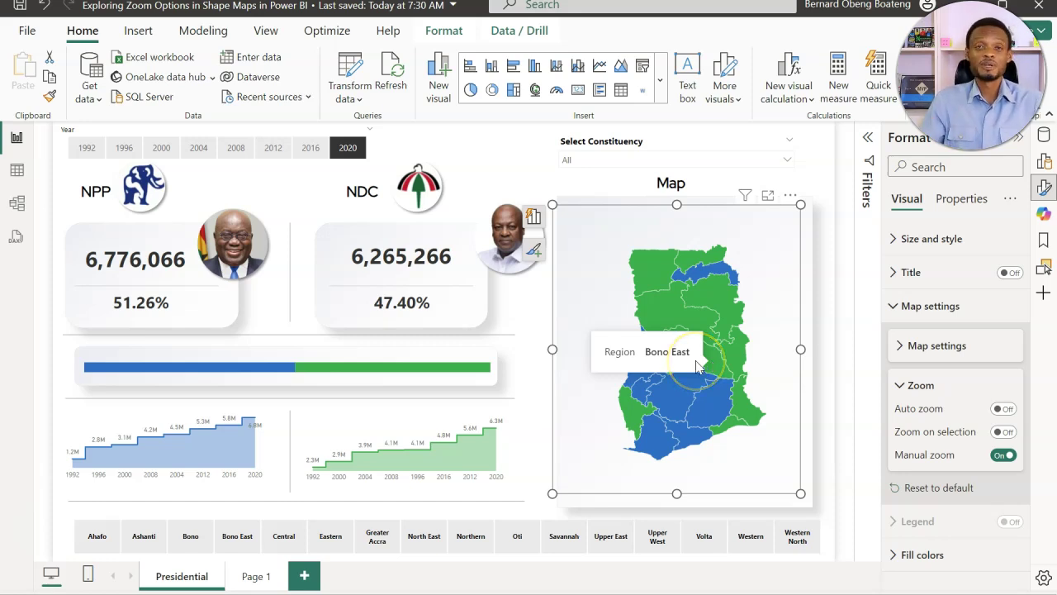